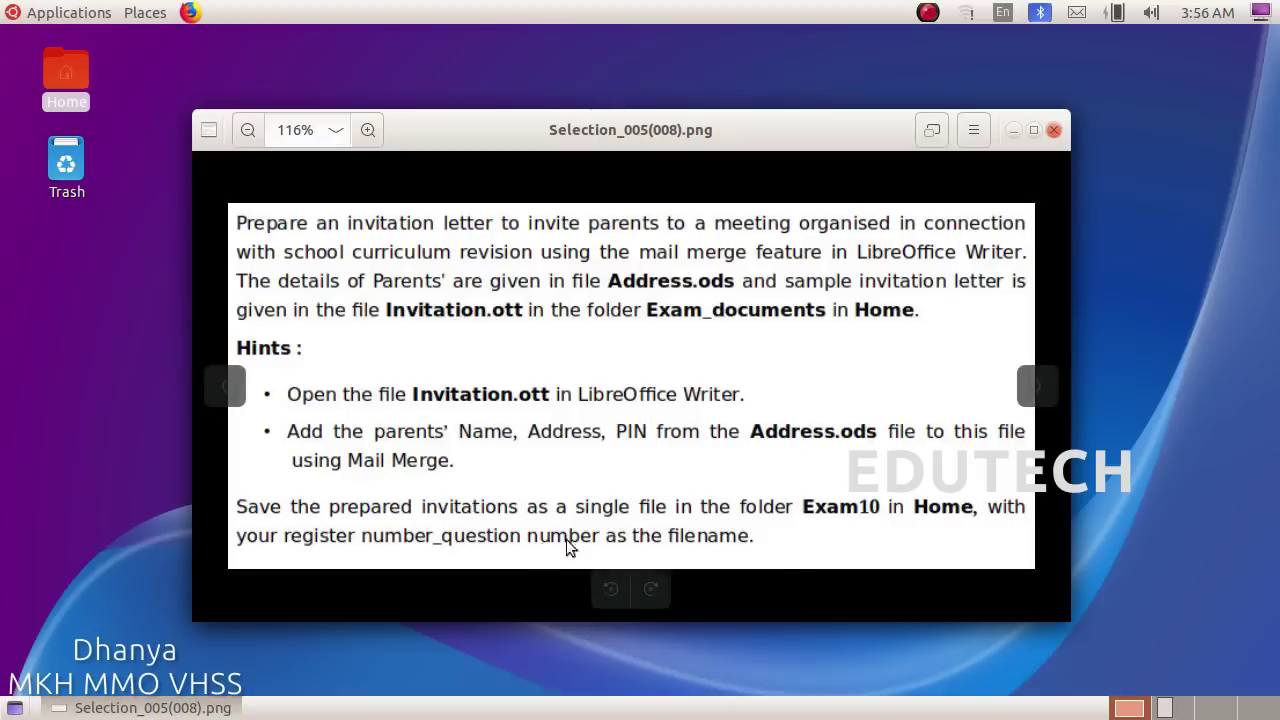
- Advance to the next screenshot, Selection_0102.png, showing the Malayalam invitation letter task
left_click(1041, 379)
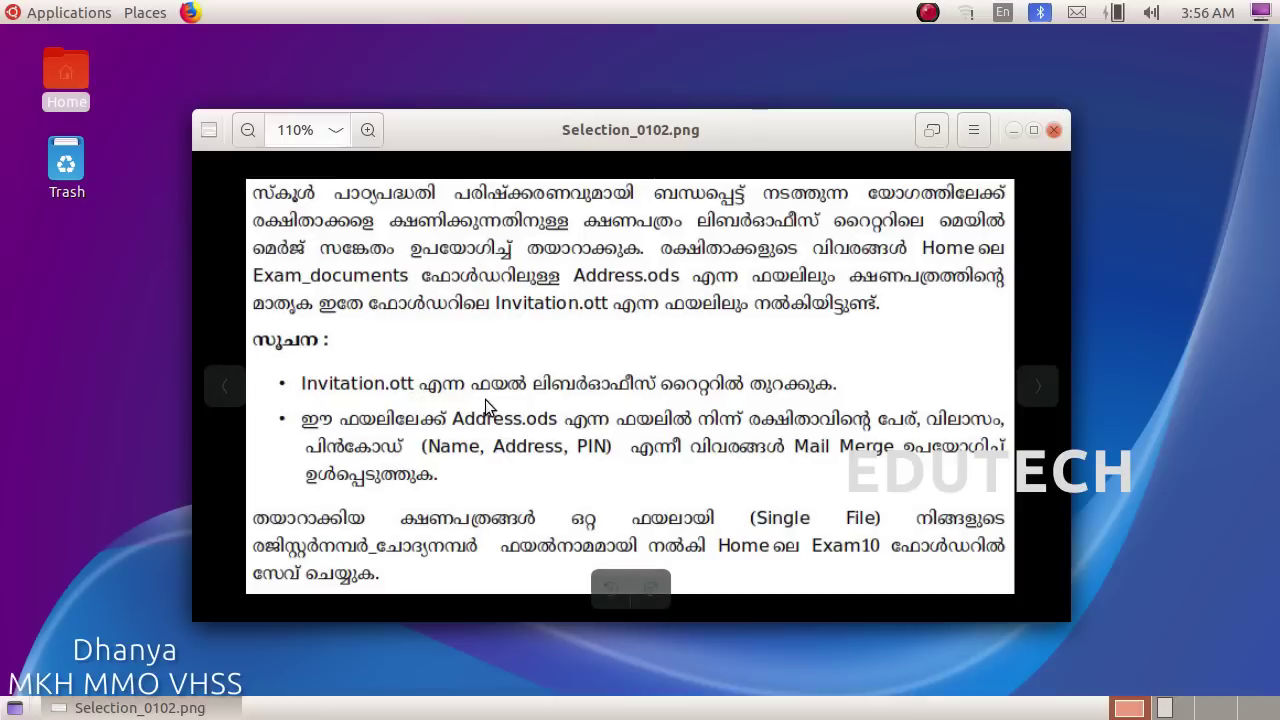
- Browse to Home > Exam_documents in Files, glancing at the task screenshot before hiding it
left_click(155, 13)
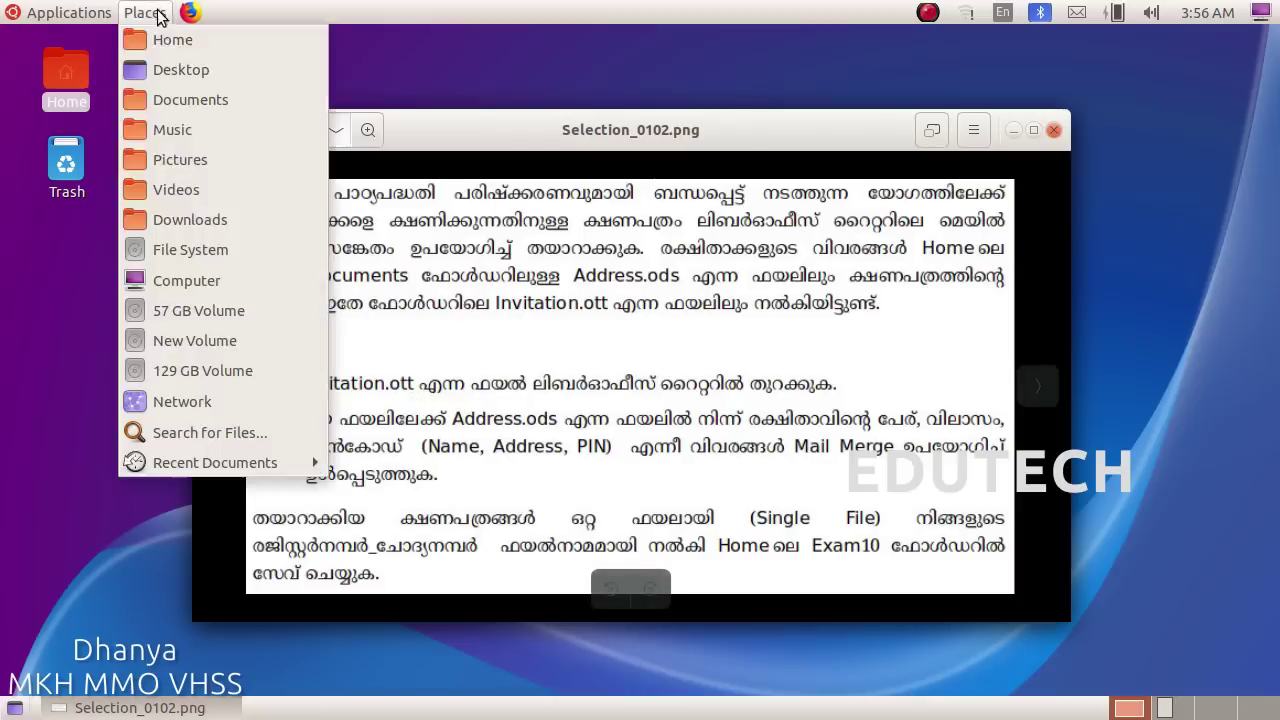
left_click(160, 40)
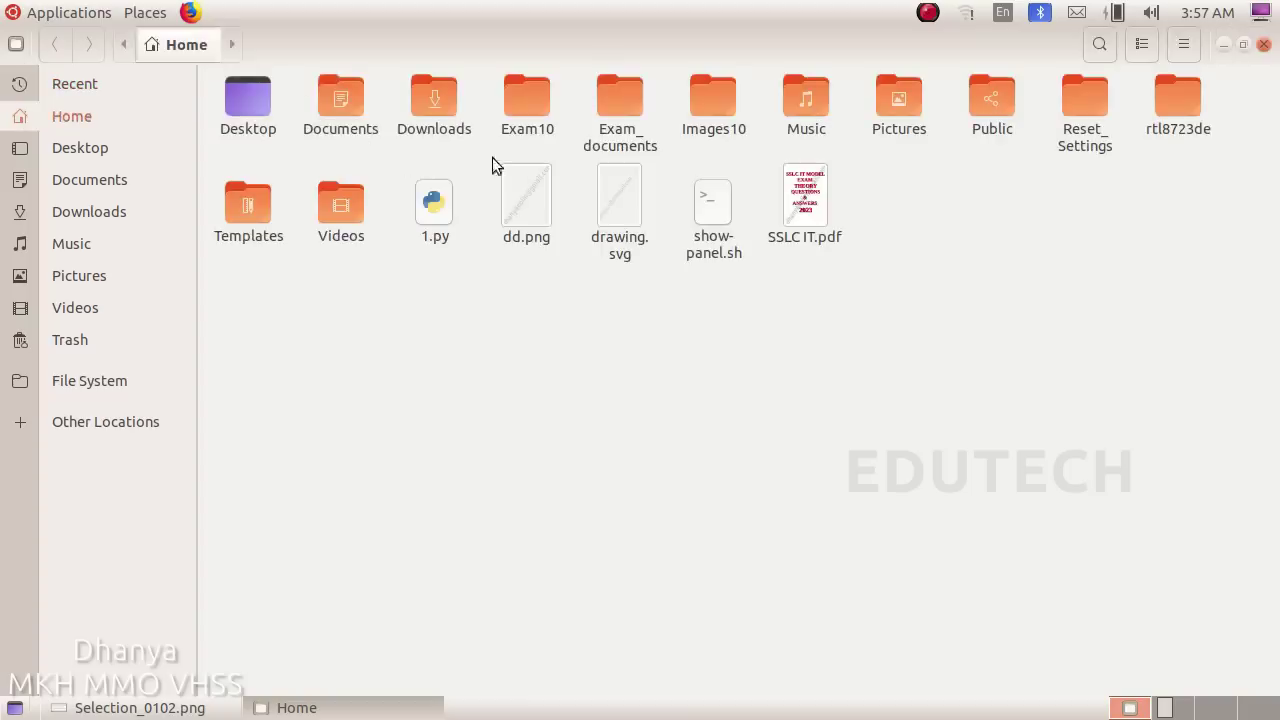
double_click(591, 136)
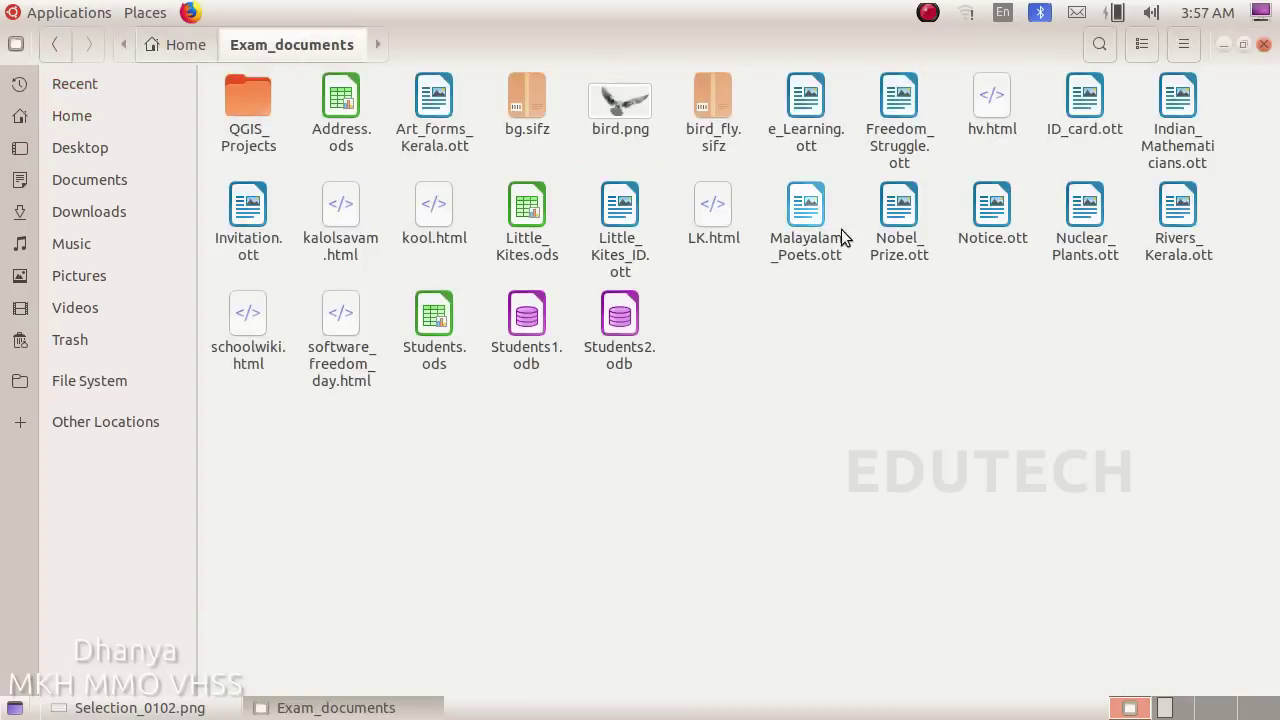
left_click(140, 708)
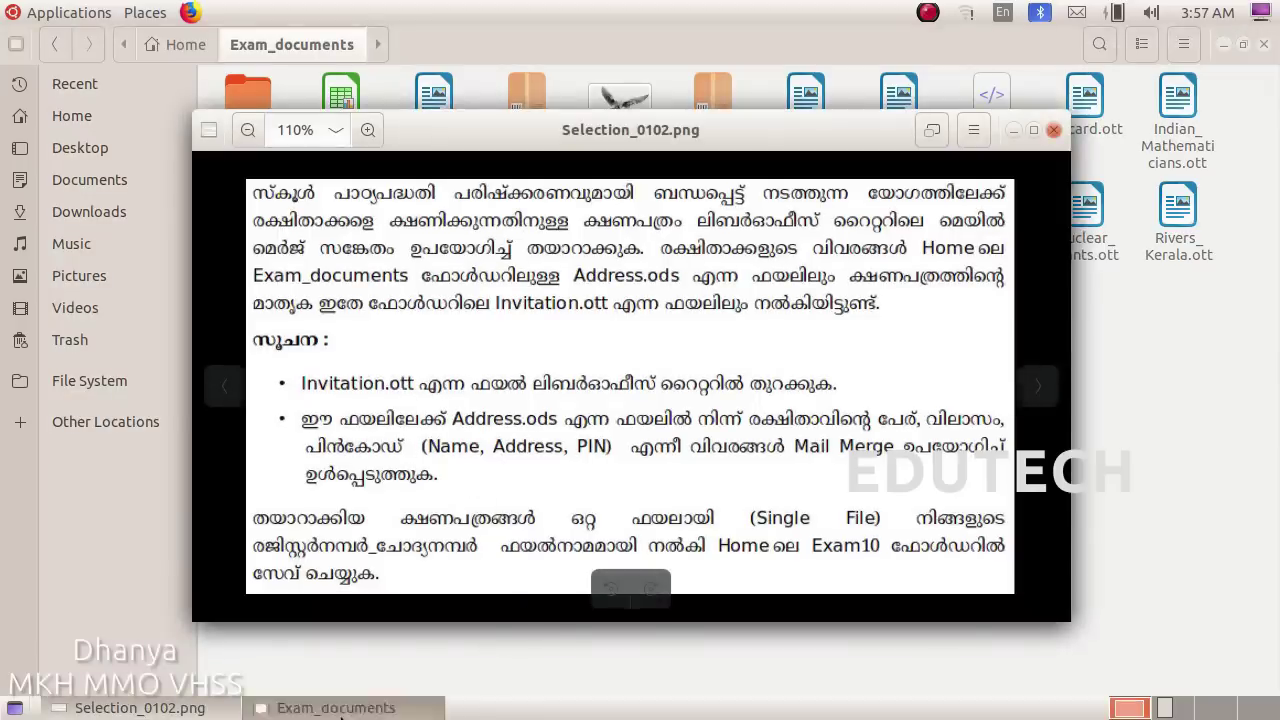
key("super+h")
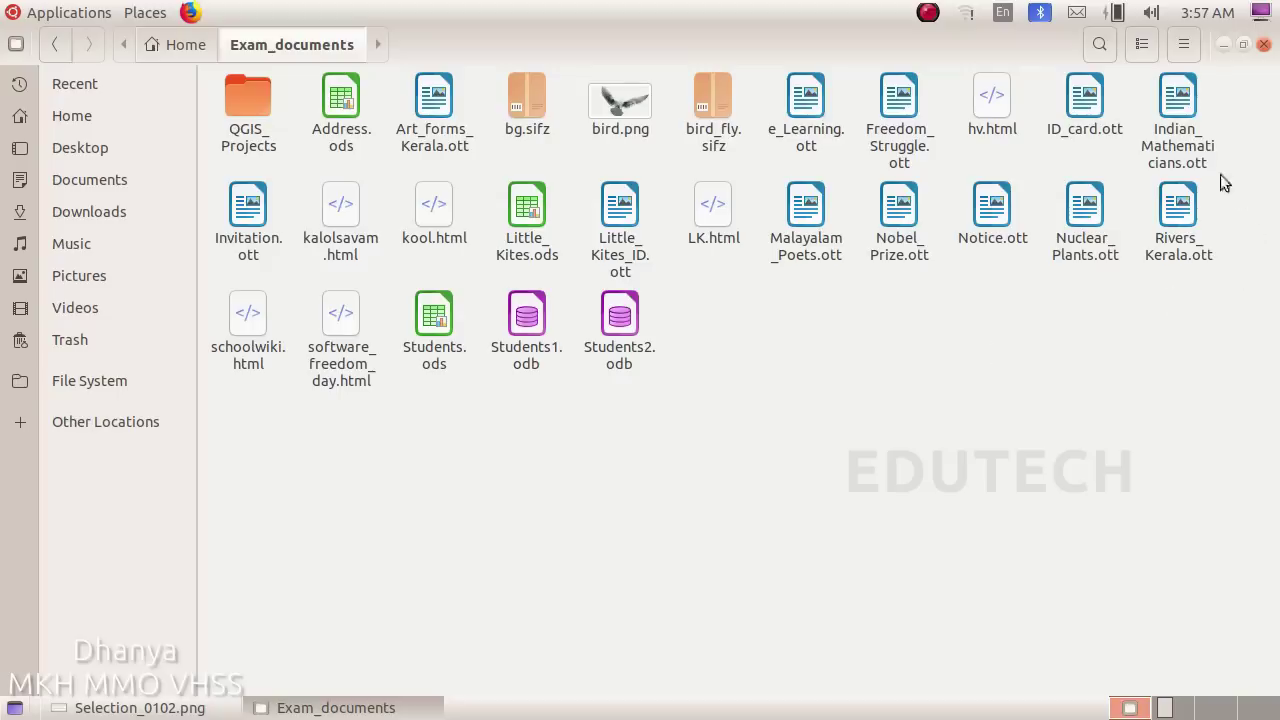
- Open Invitation.ott as a new Untitled letter with the cursor after the Name colon
double_click(246, 215)
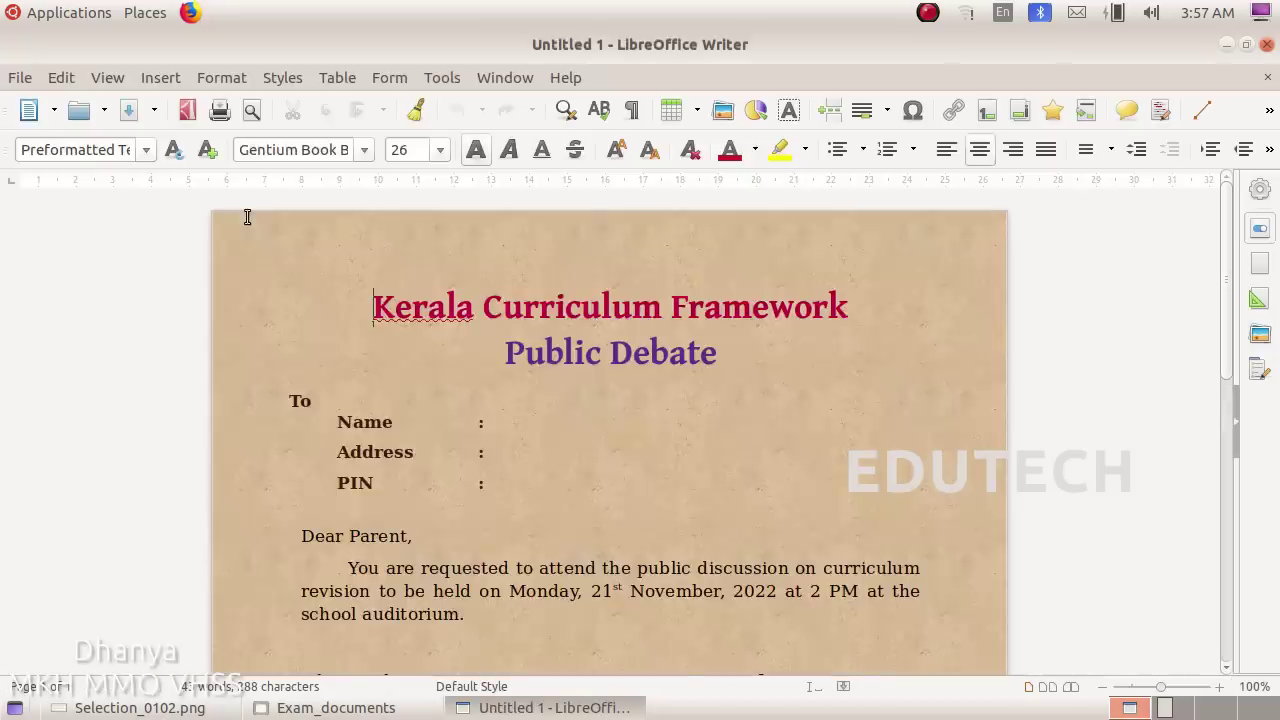
left_click(536, 429)
left_click(536, 429)
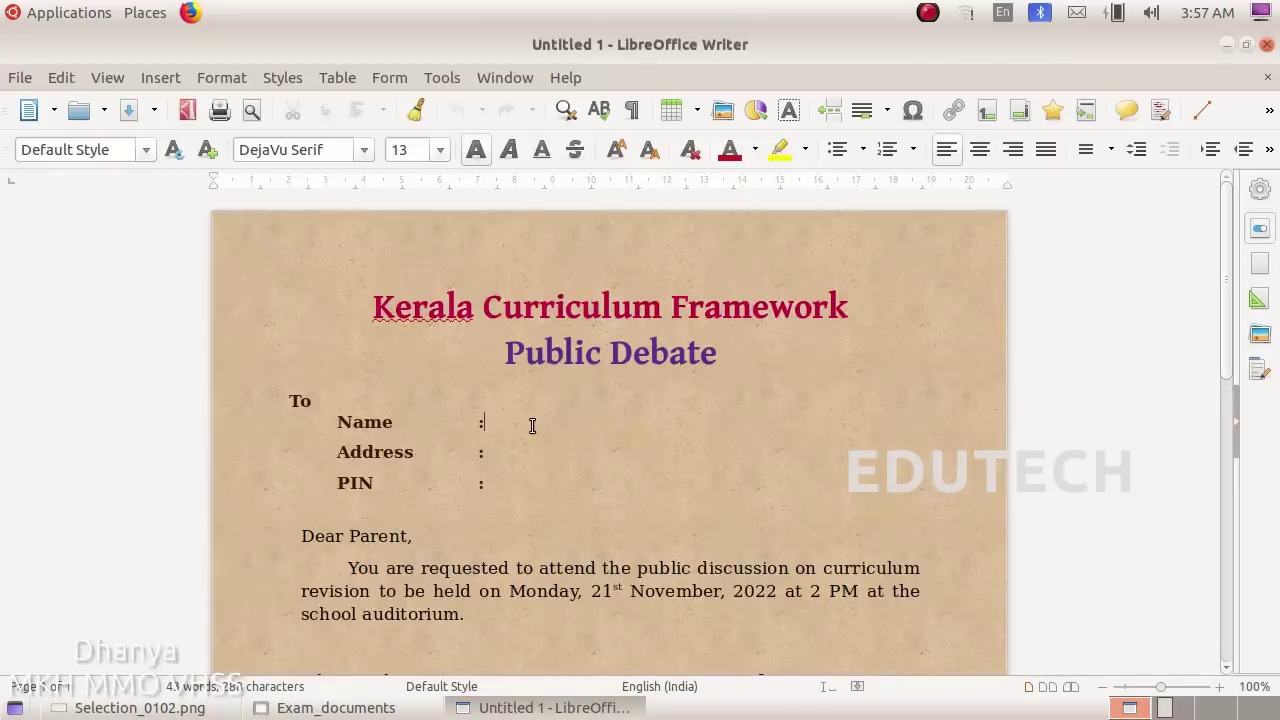
left_click(157, 708)
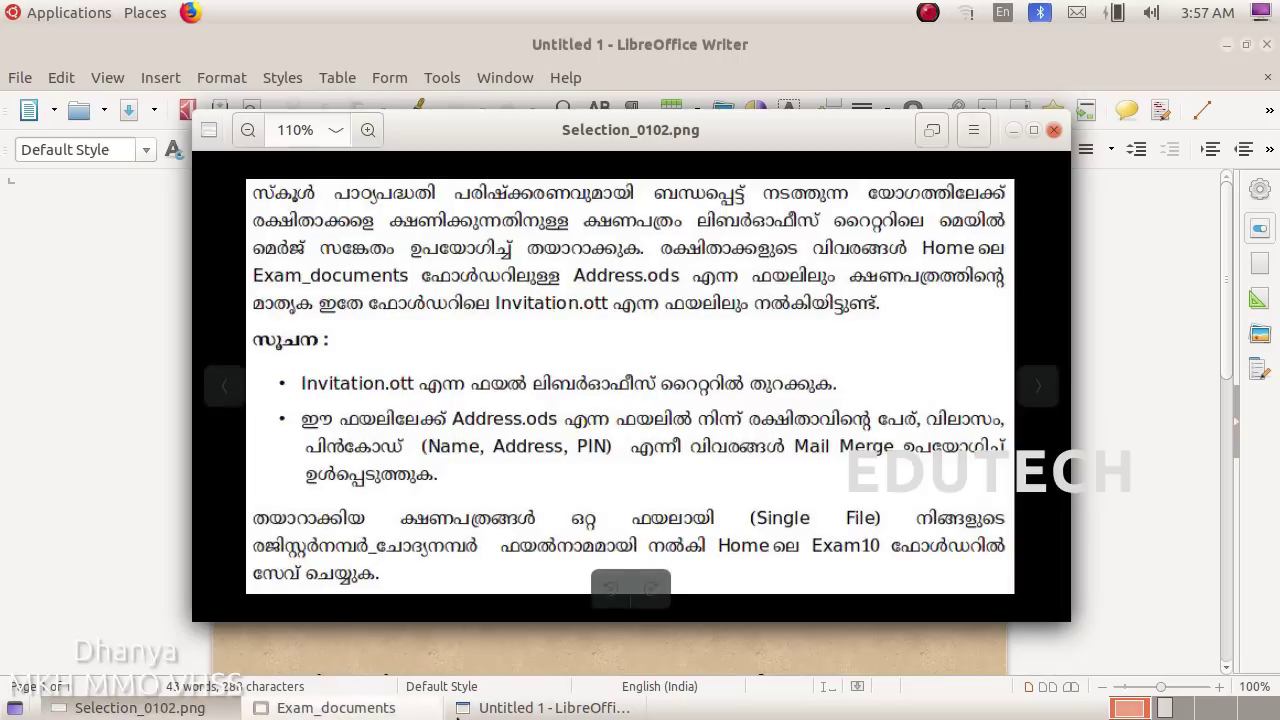
left_click(520, 708)
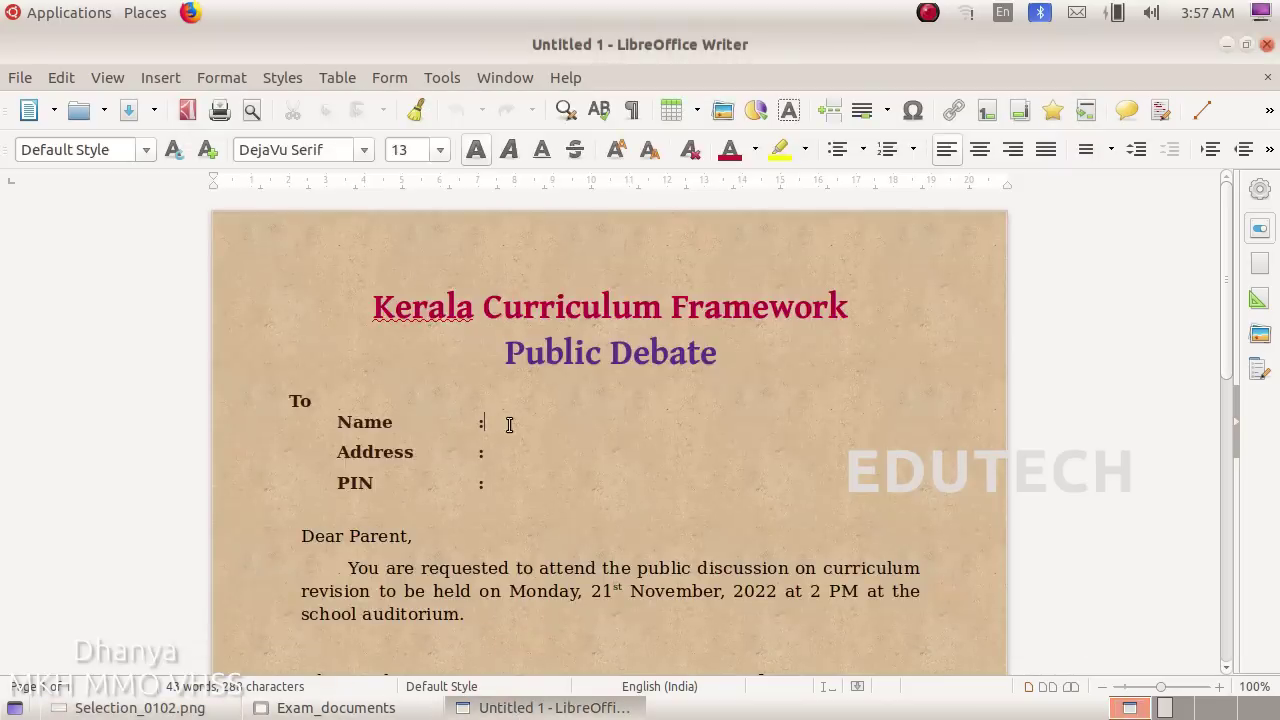
left_click(160, 79)
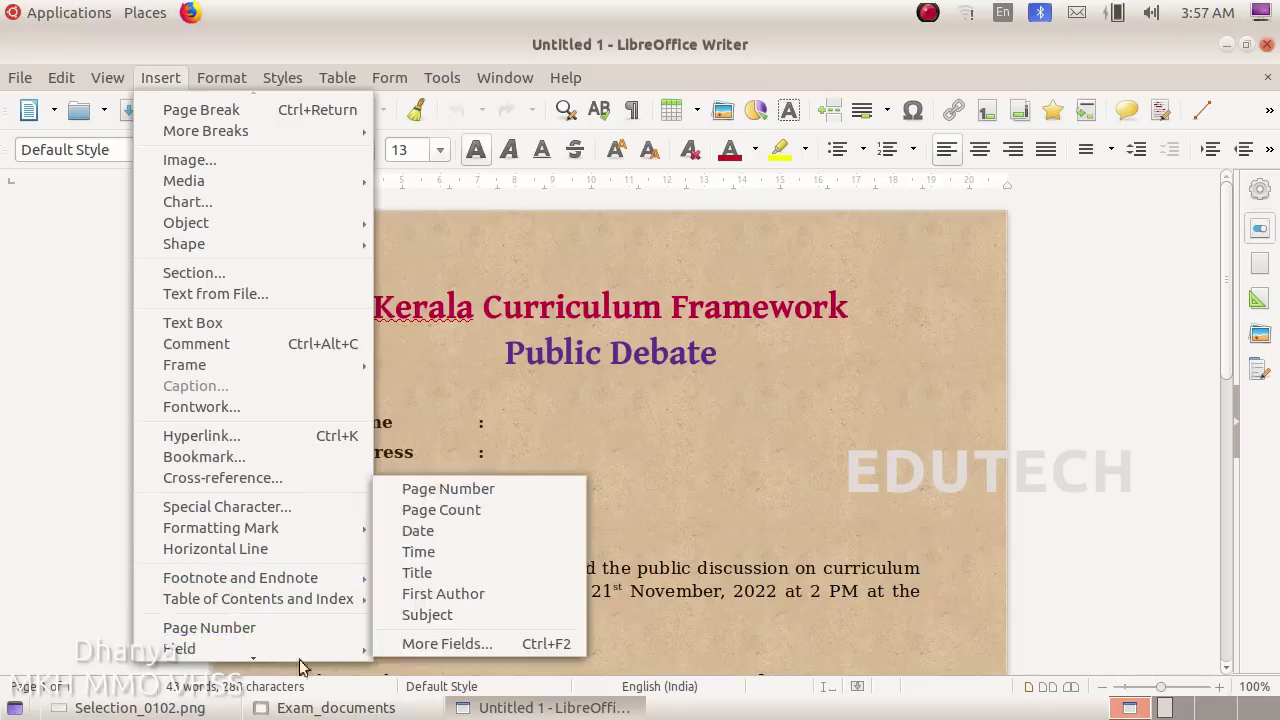
- Open the Fields dialog through More Fields and show its Database tab
mouse_move(296, 660)
mouse_move(340, 577)
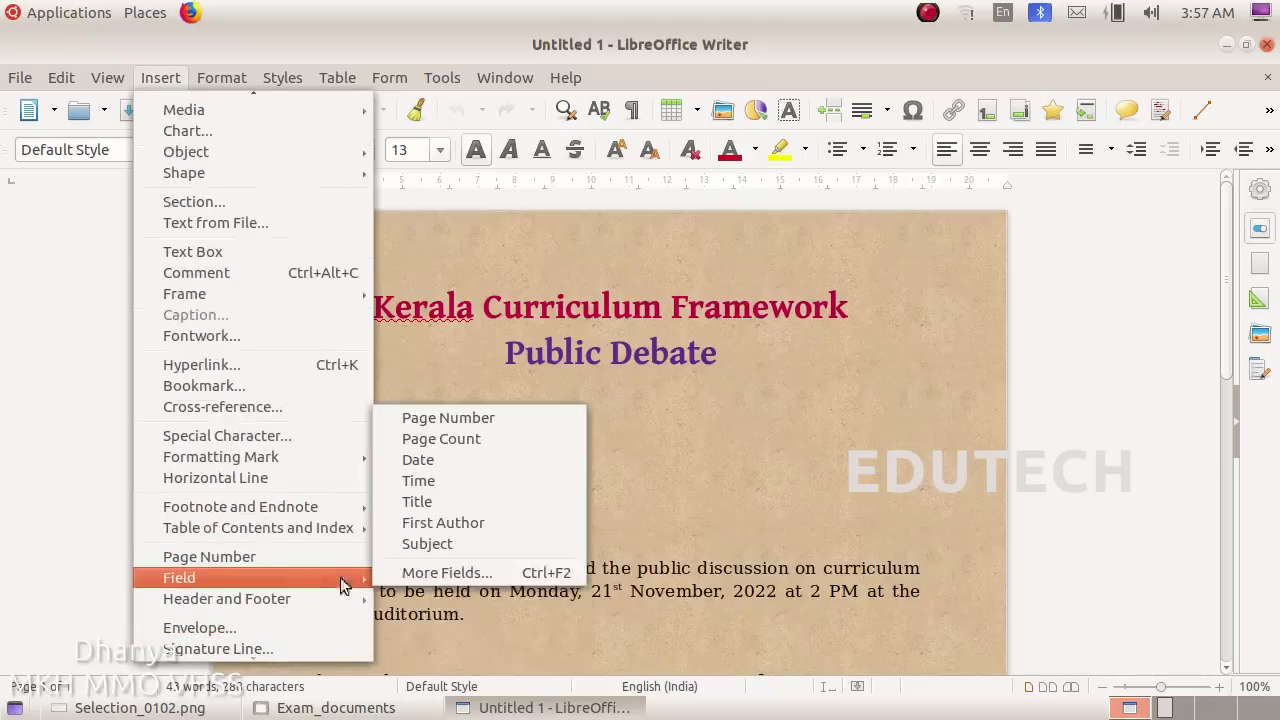
left_click(440, 578)
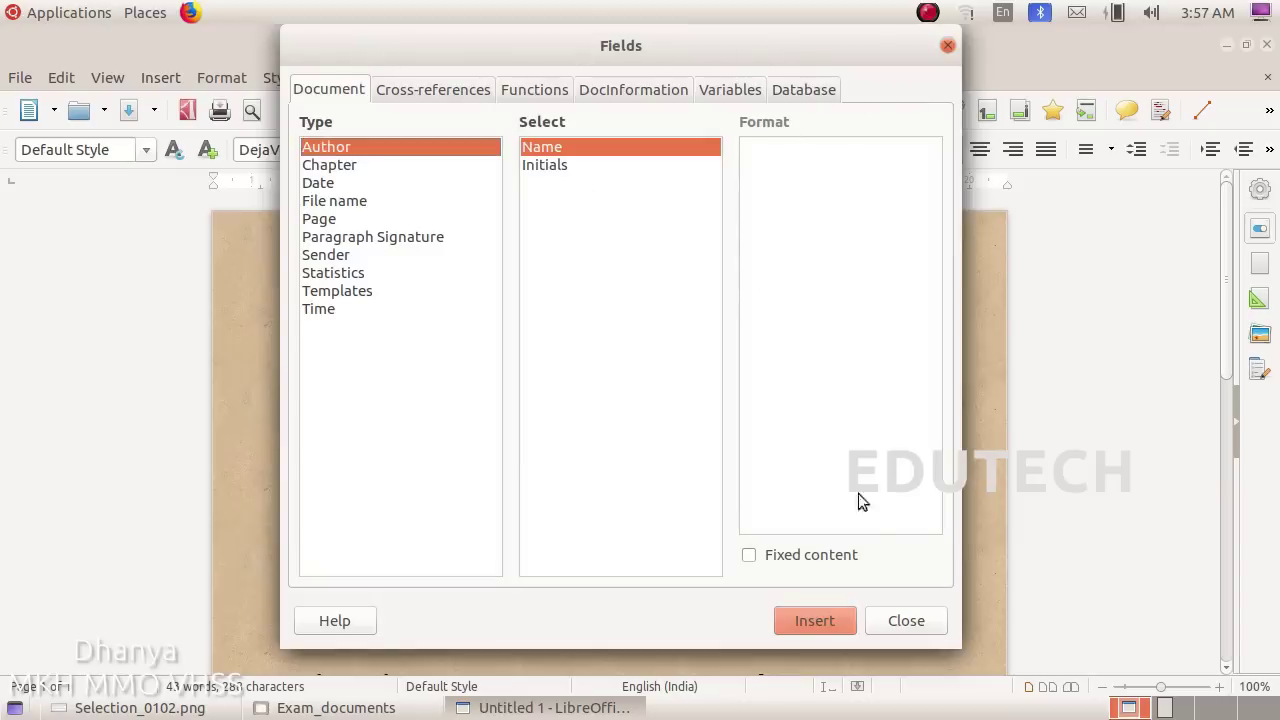
left_click(804, 88)
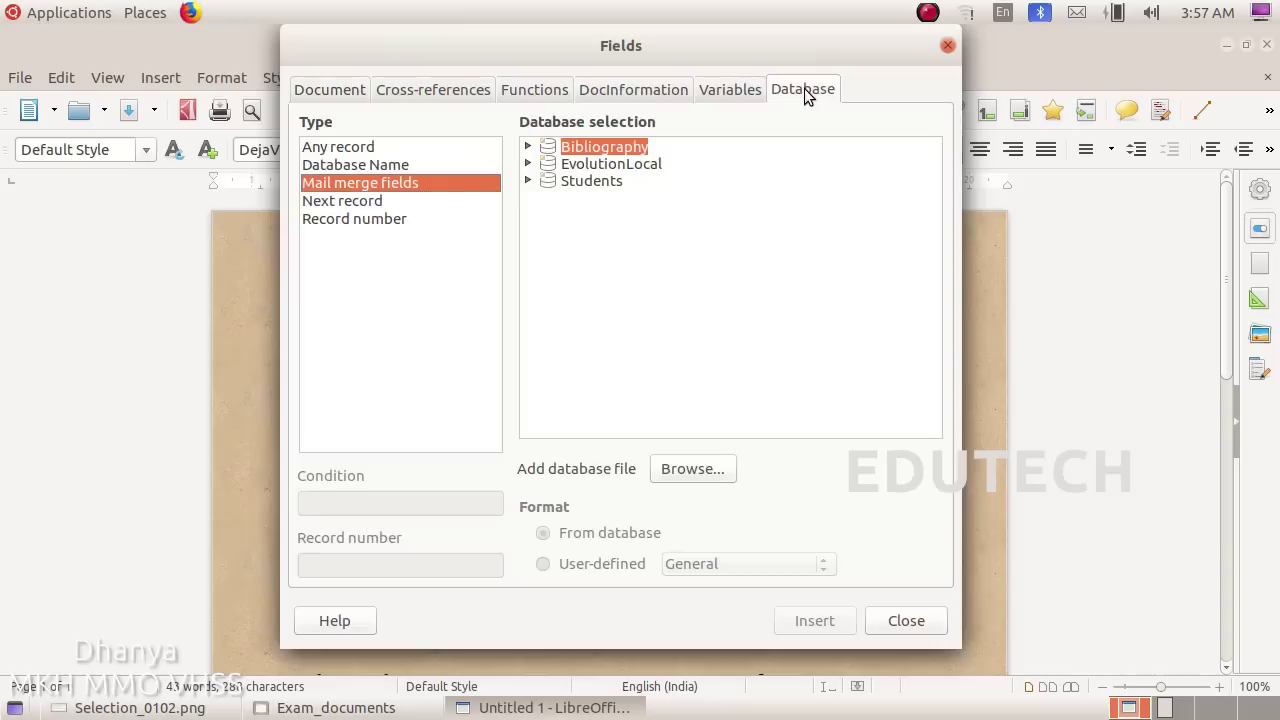
- Browse to Exam_documents and register Address.ods as a database for mail merge fields
left_click(692, 469)
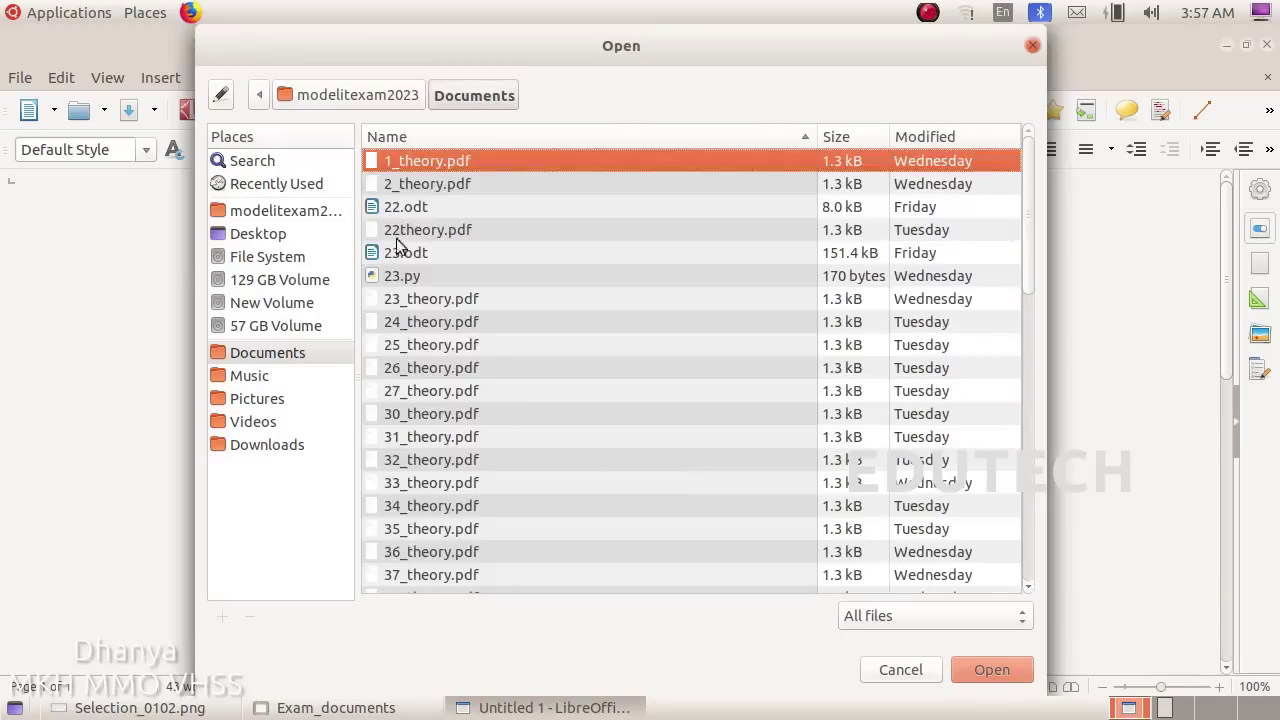
left_click(272, 211)
double_click(491, 253)
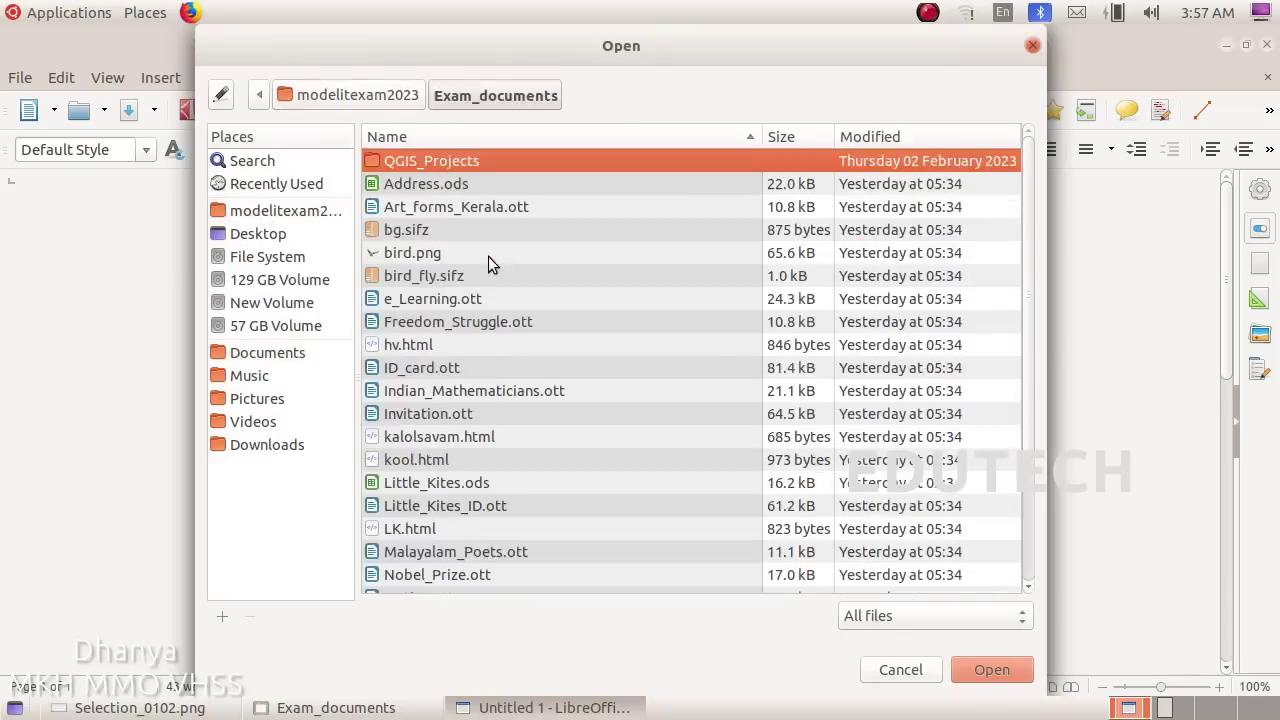
left_click(130, 707)
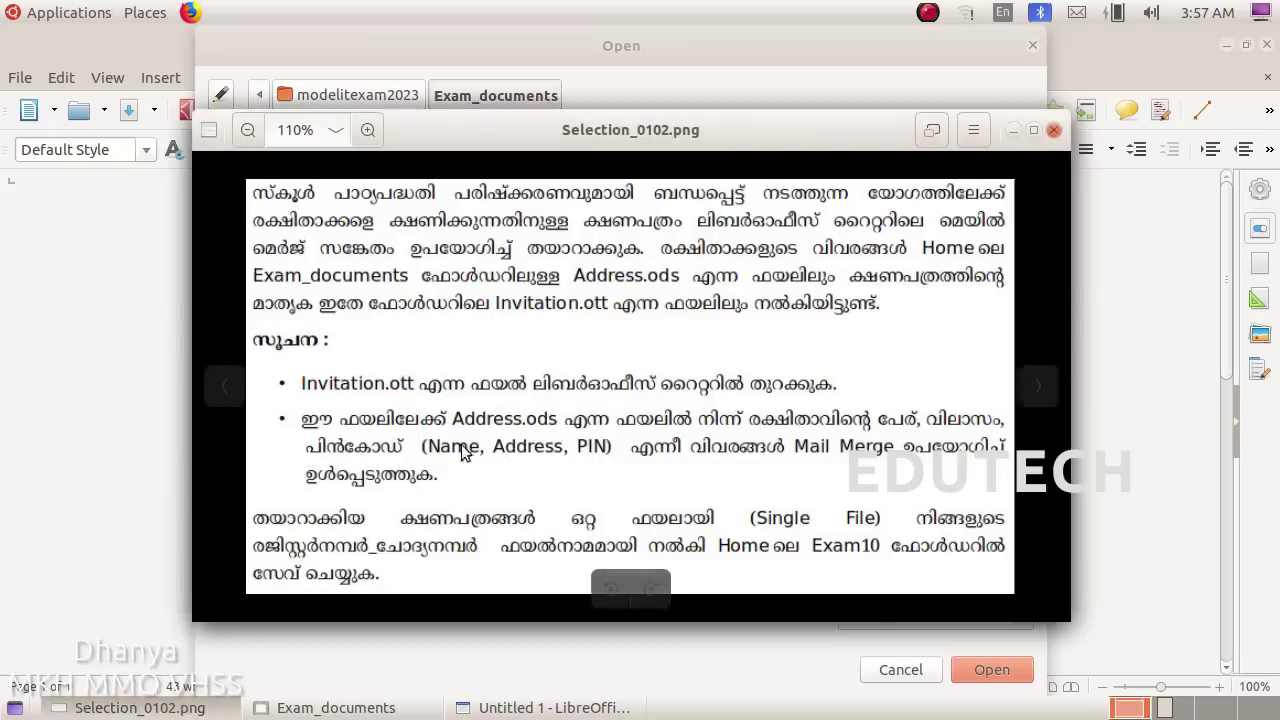
left_click(617, 643)
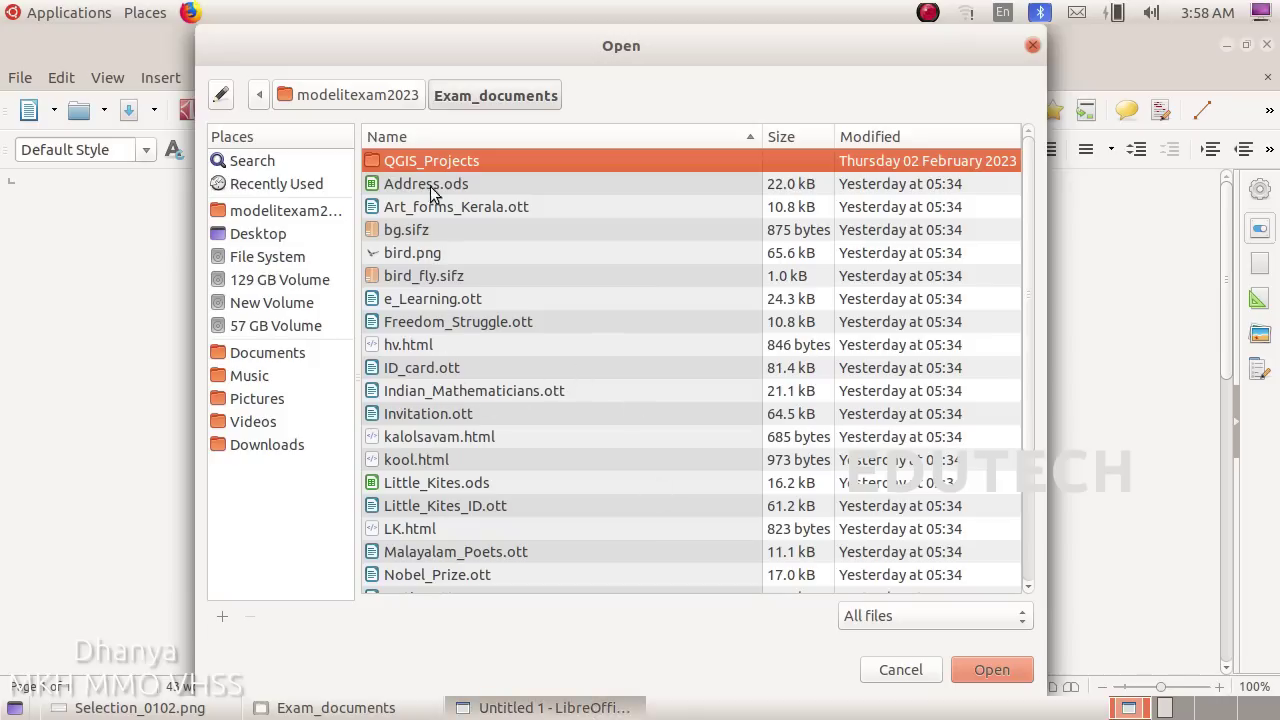
left_click(455, 183)
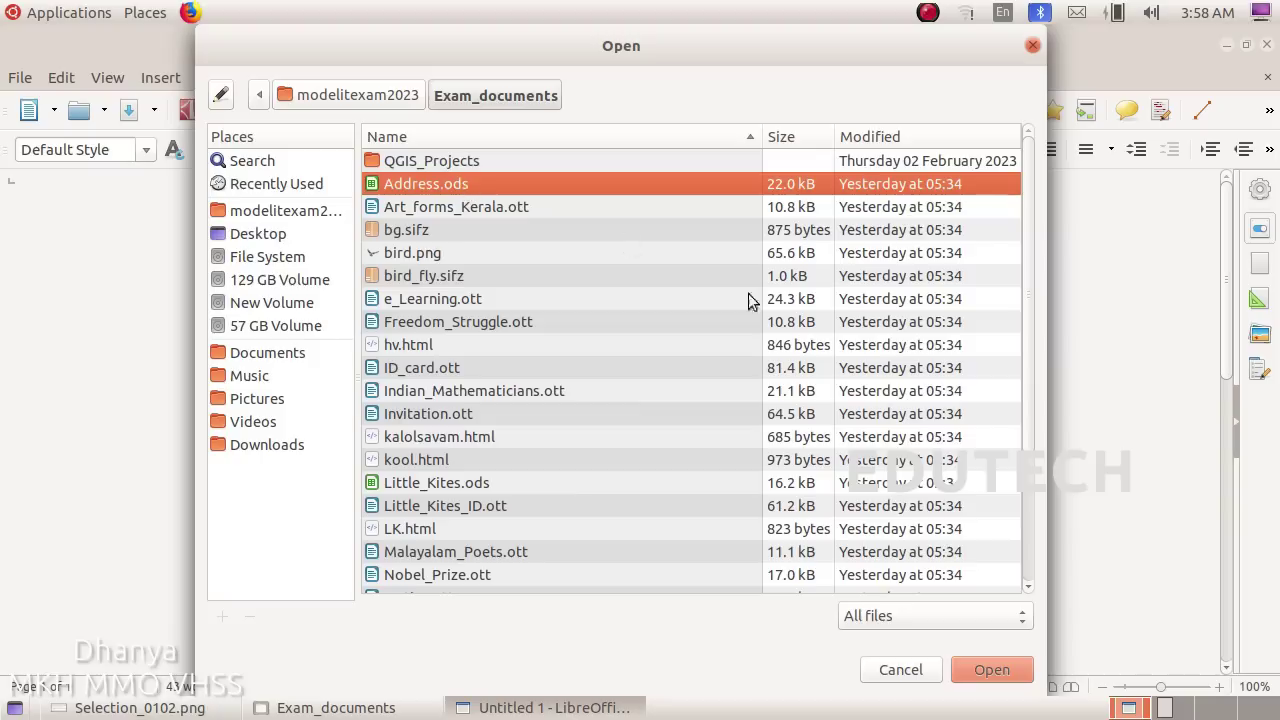
left_click(993, 670)
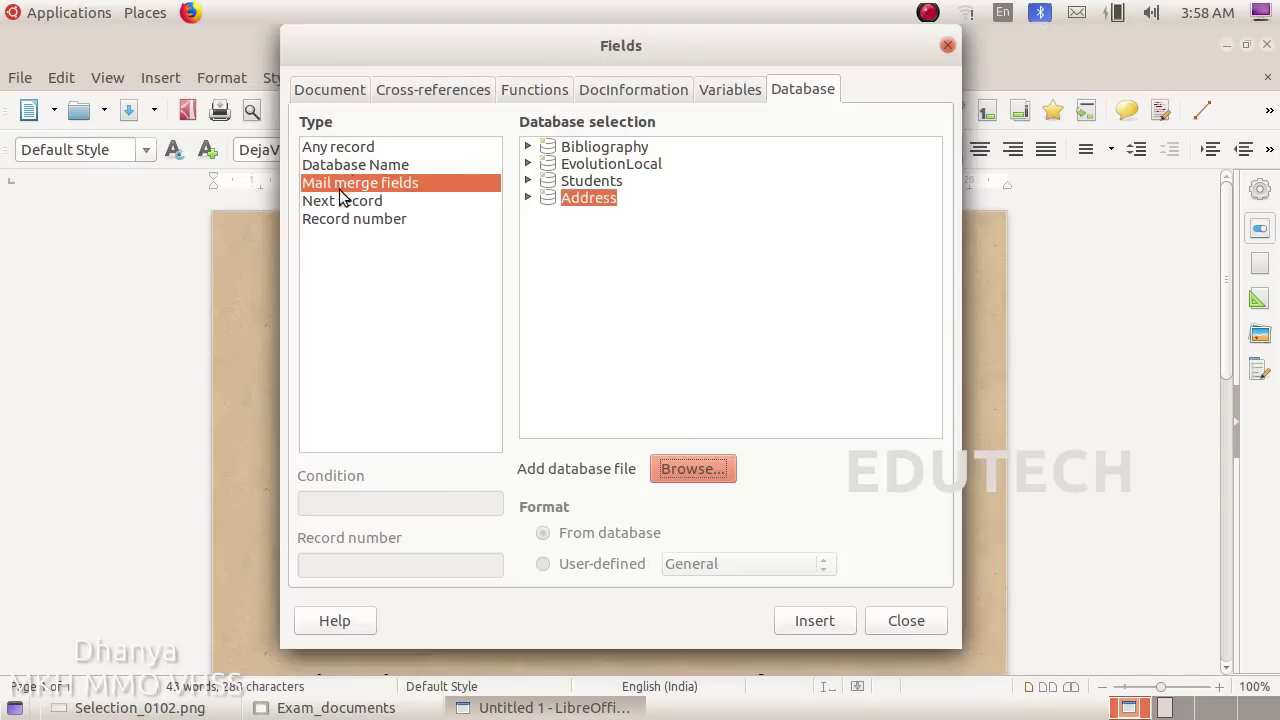
- Expand Address > Sheet1, move the dialog aside, and select the Name column after the Name colon
left_click(406, 183)
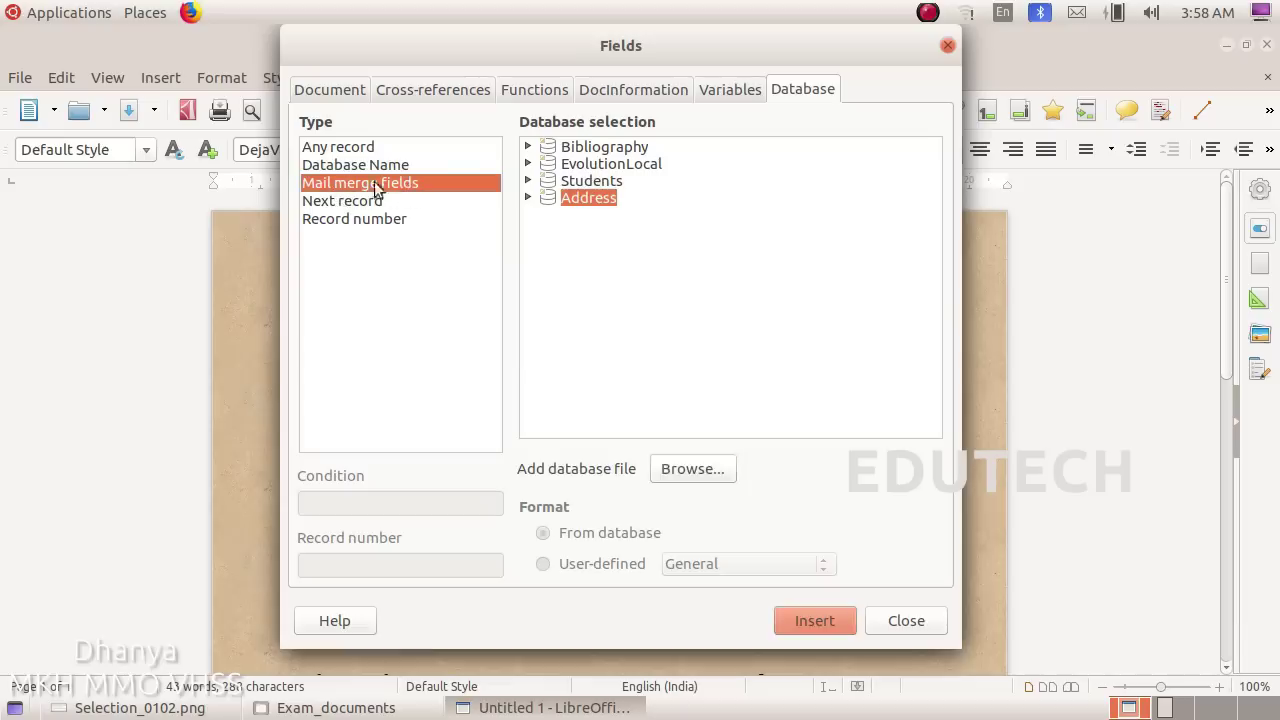
left_click(527, 197)
left_click(548, 214)
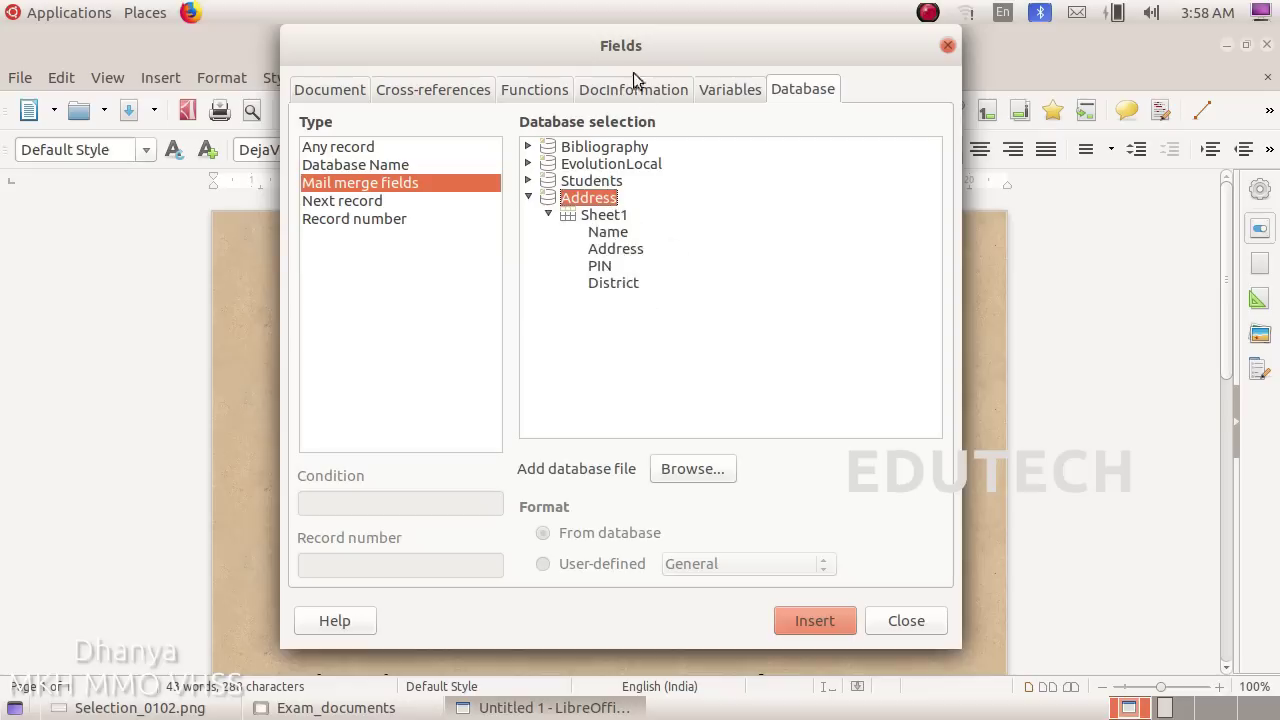
left_click_drag(624, 56, 1033, 85)
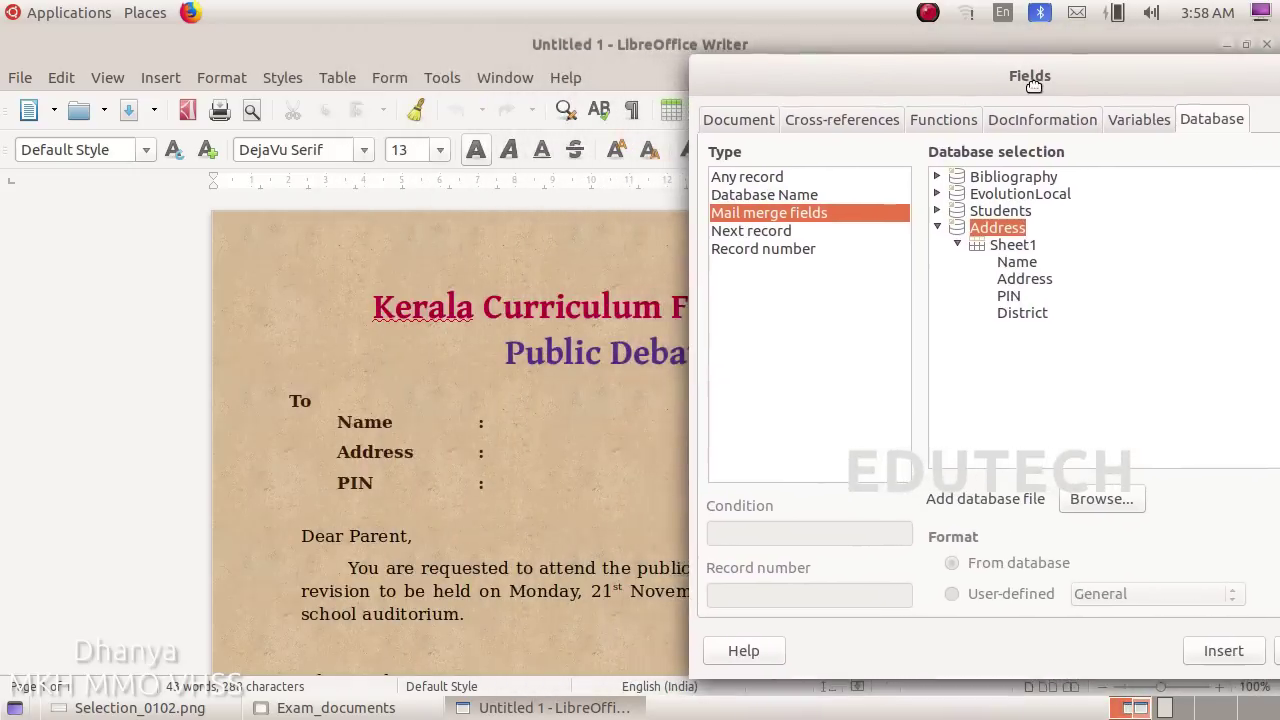
left_click(498, 425)
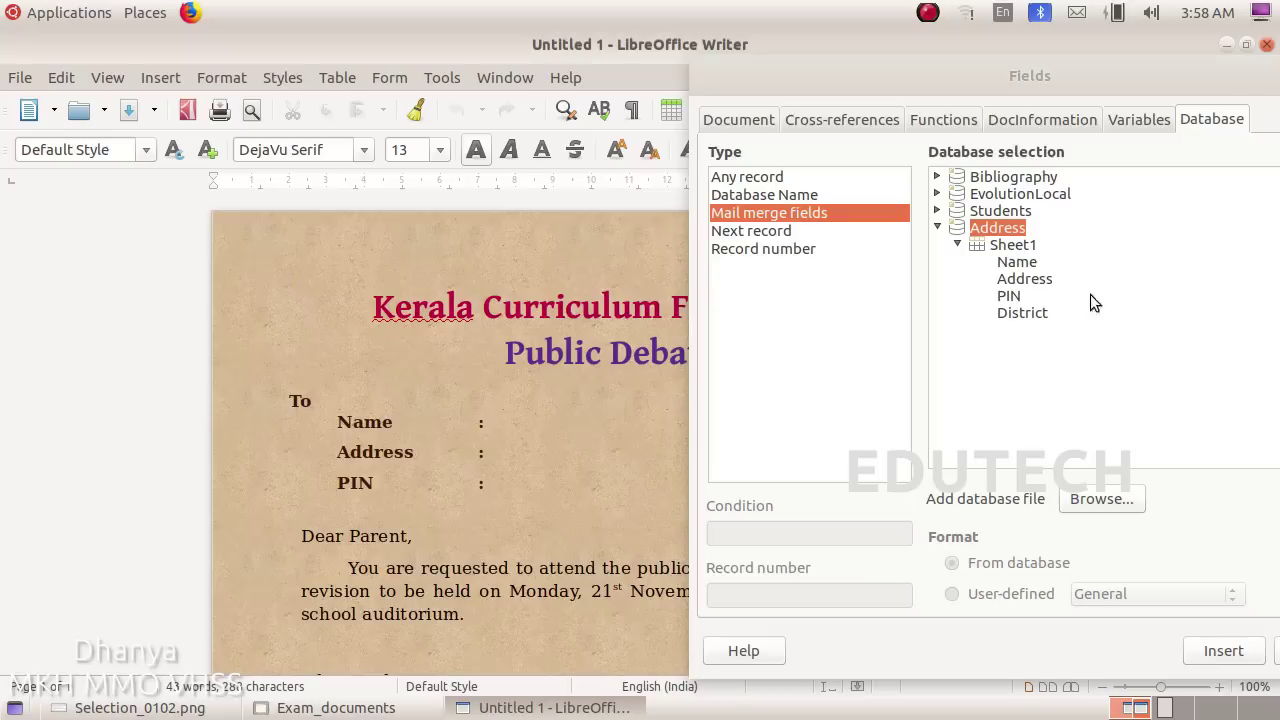
left_click(1016, 264)
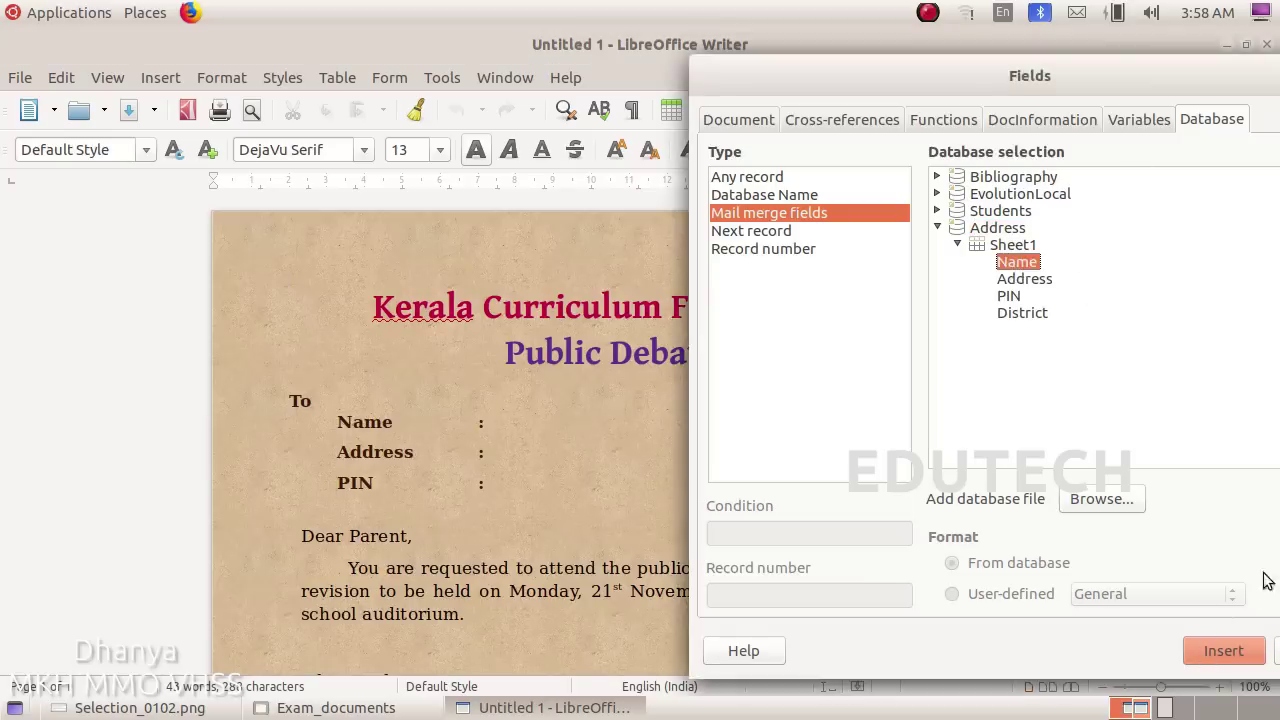
- Insert the Name, Address and PIN merge fields after their colons and close the Fields dialog
left_click(1221, 651)
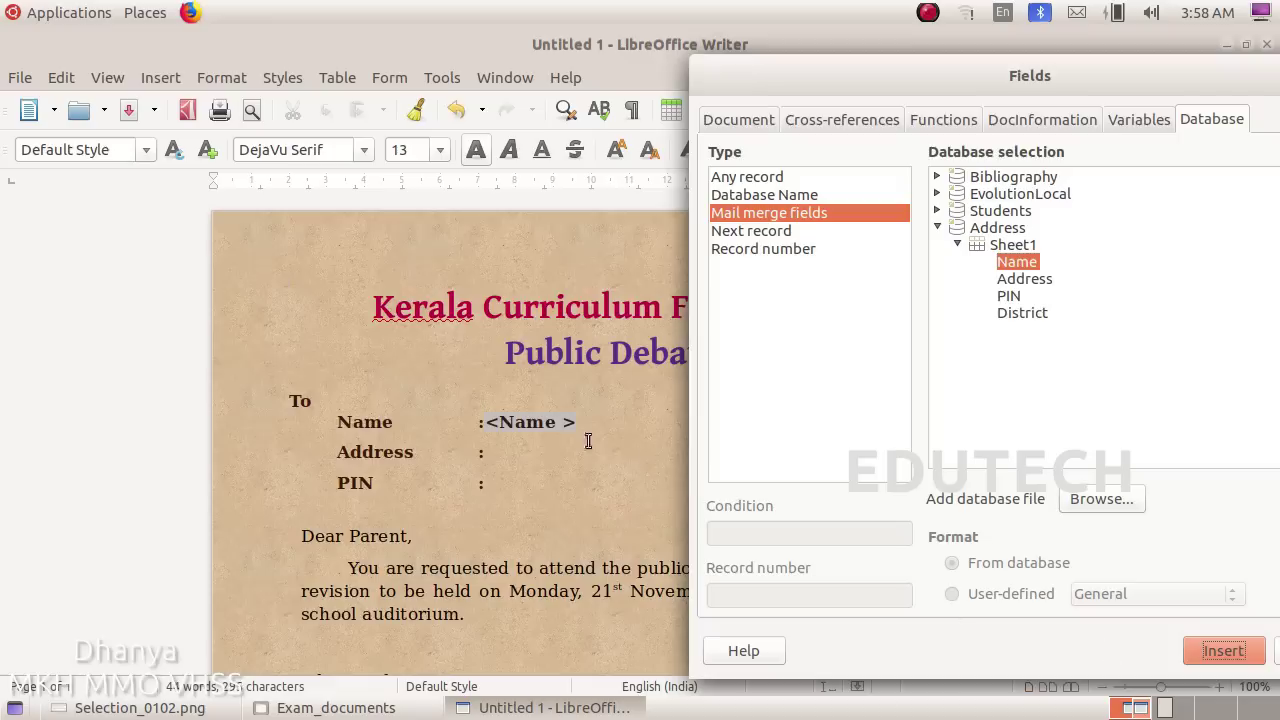
left_click(493, 451)
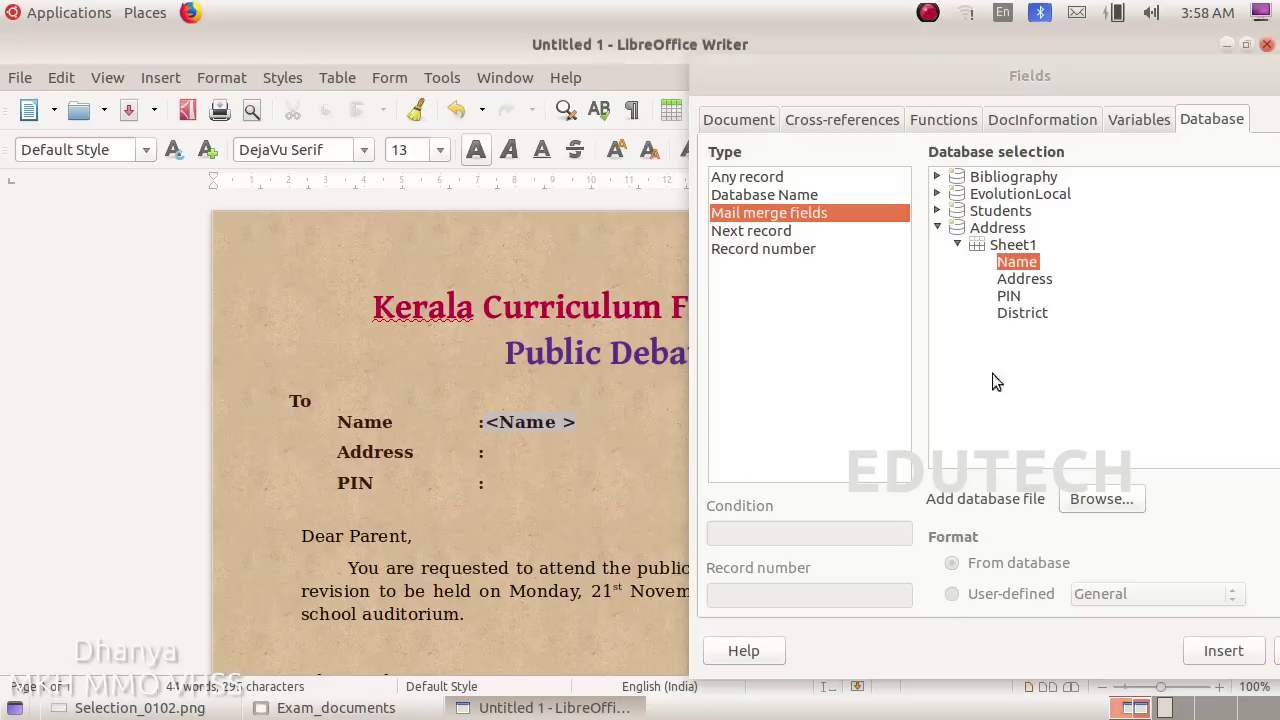
left_click(1022, 280)
left_click(1022, 280)
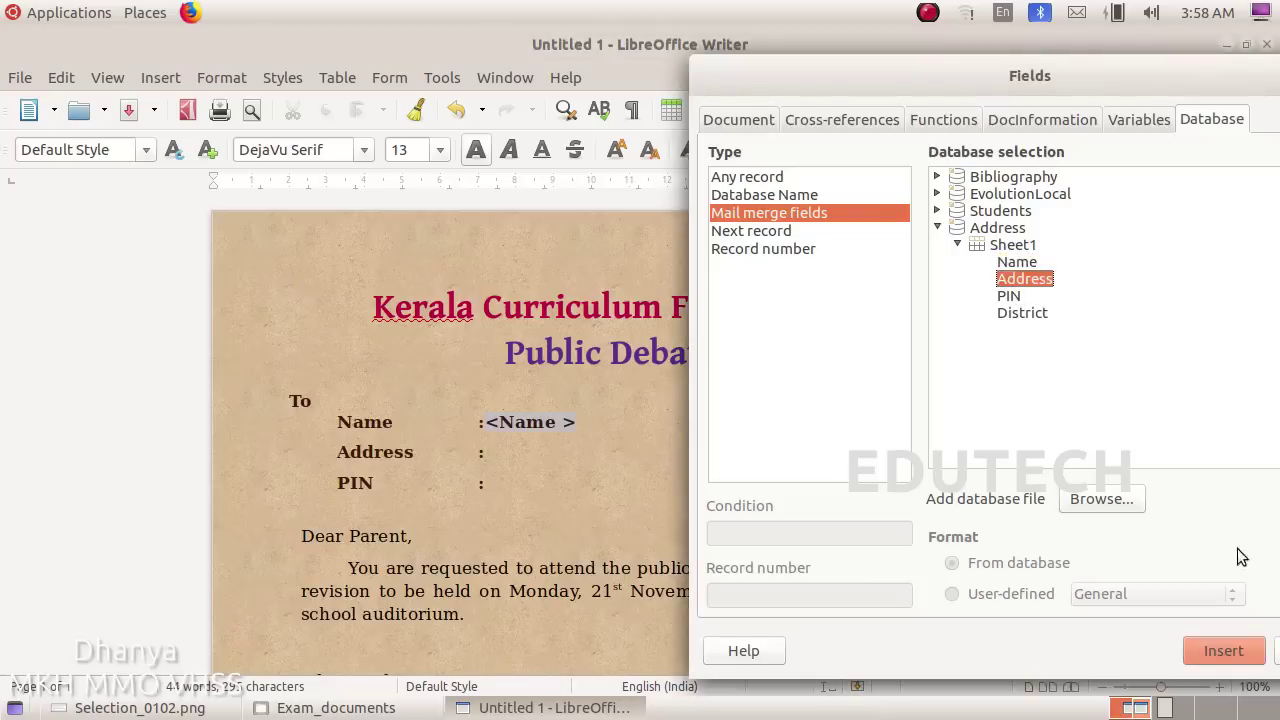
left_click(1232, 649)
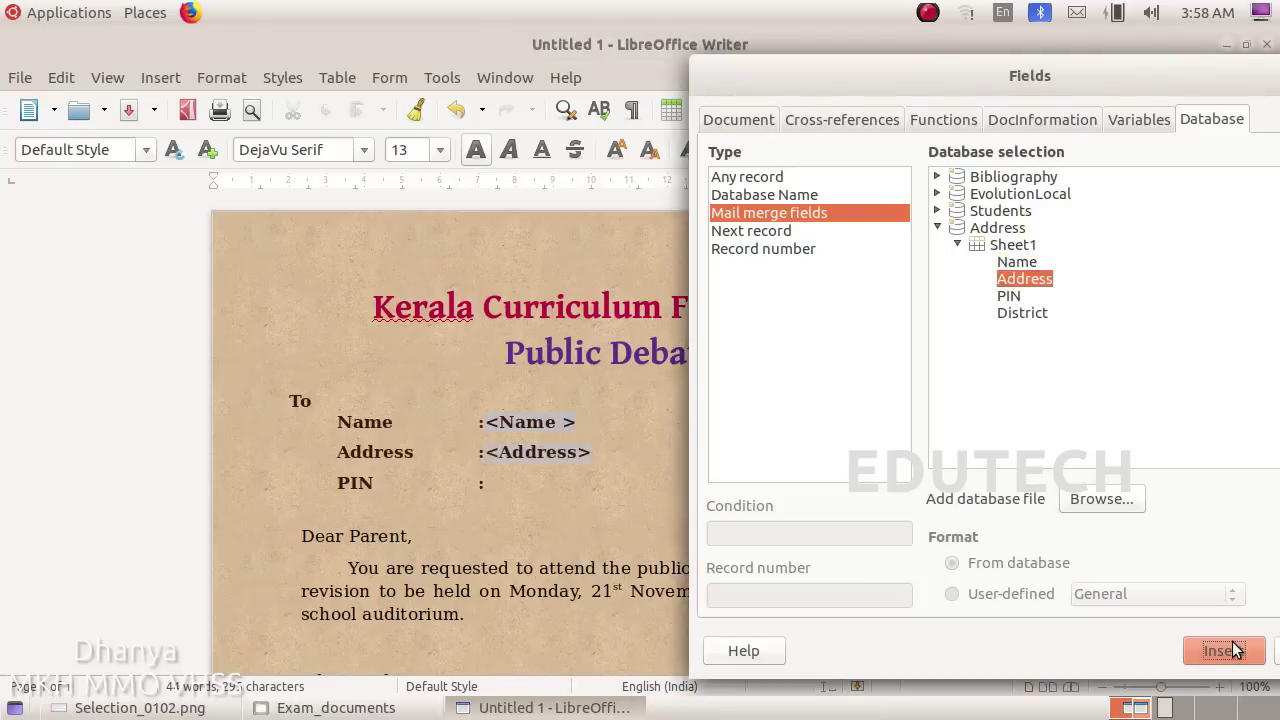
left_click(513, 486)
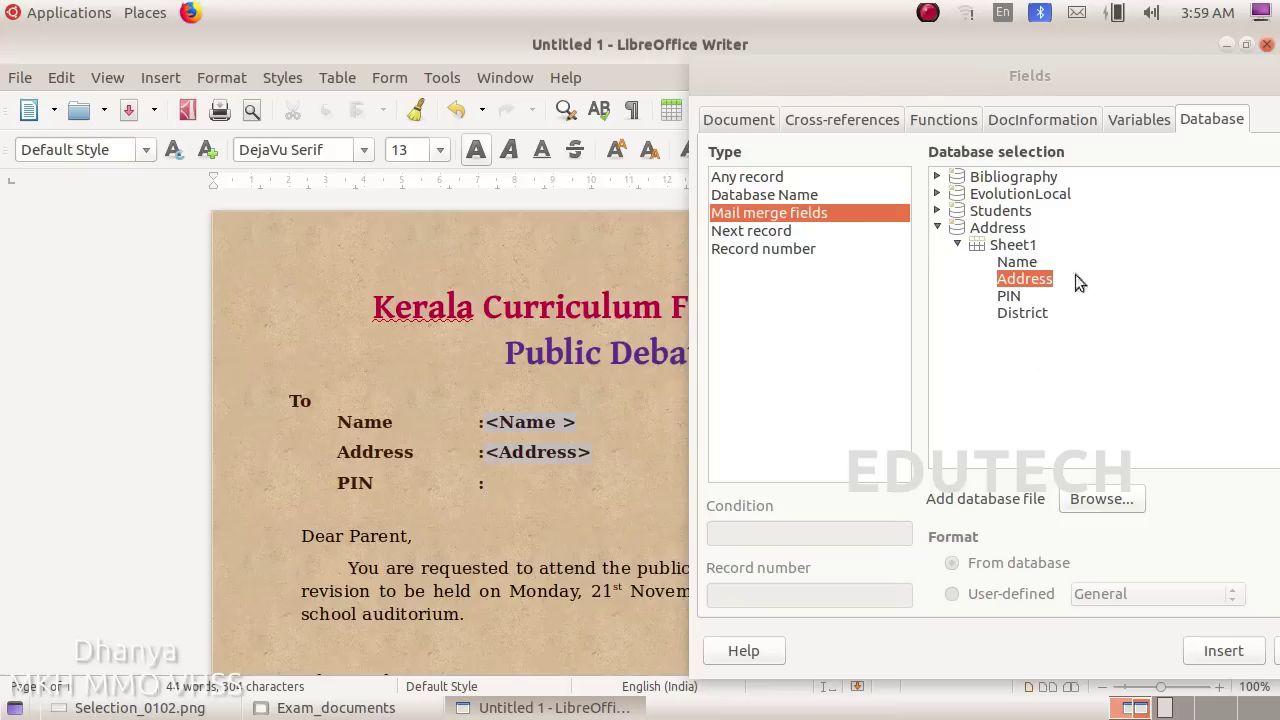
left_click(1010, 297)
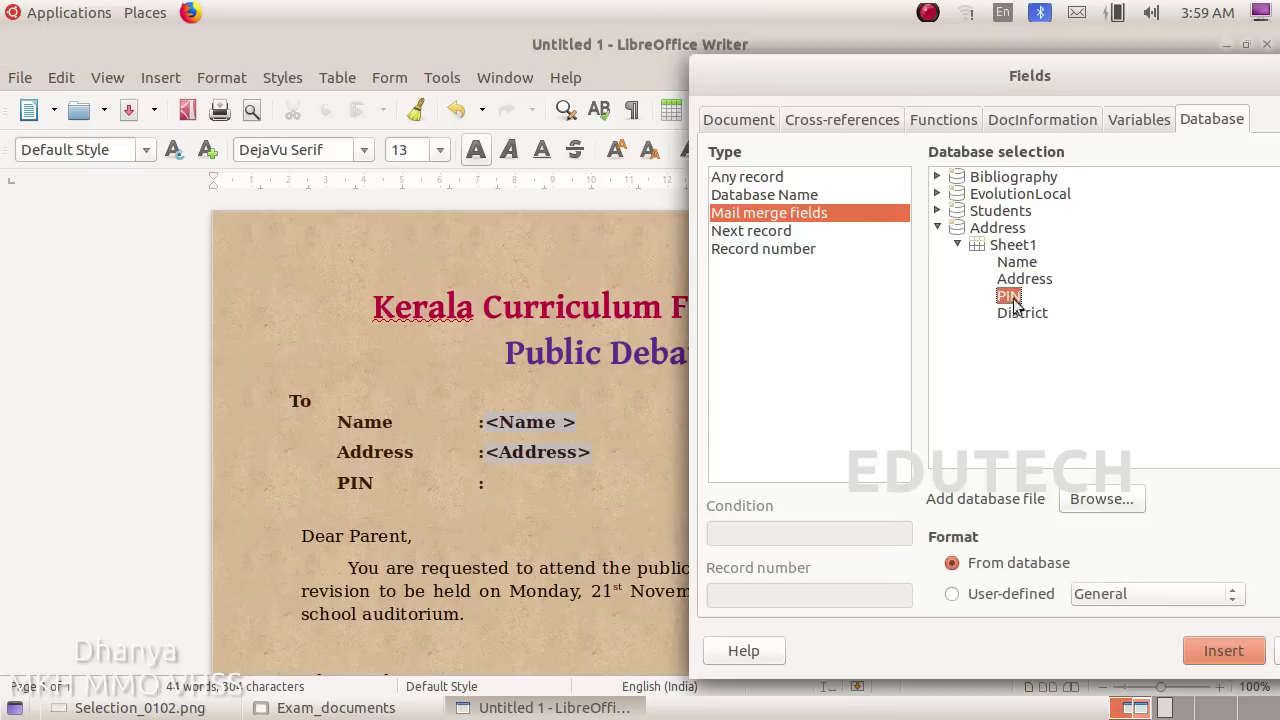
left_click(1234, 650)
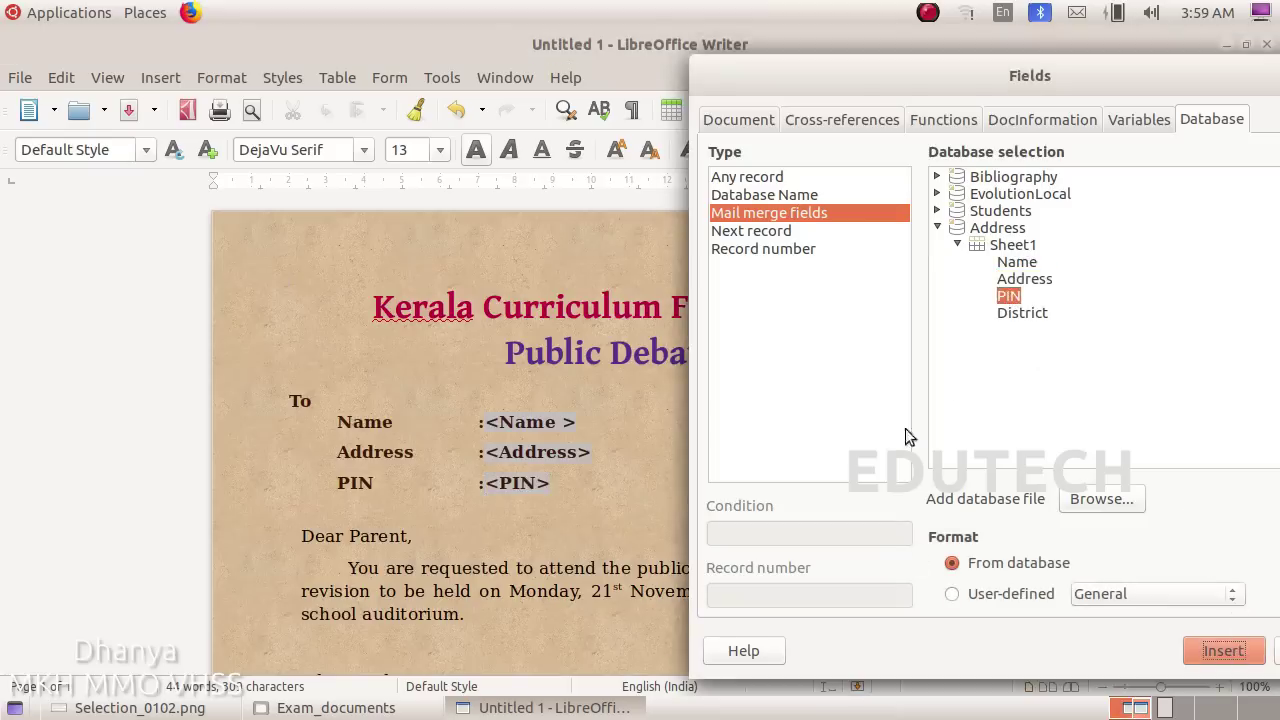
left_click_drag(1019, 84, 692, 110)
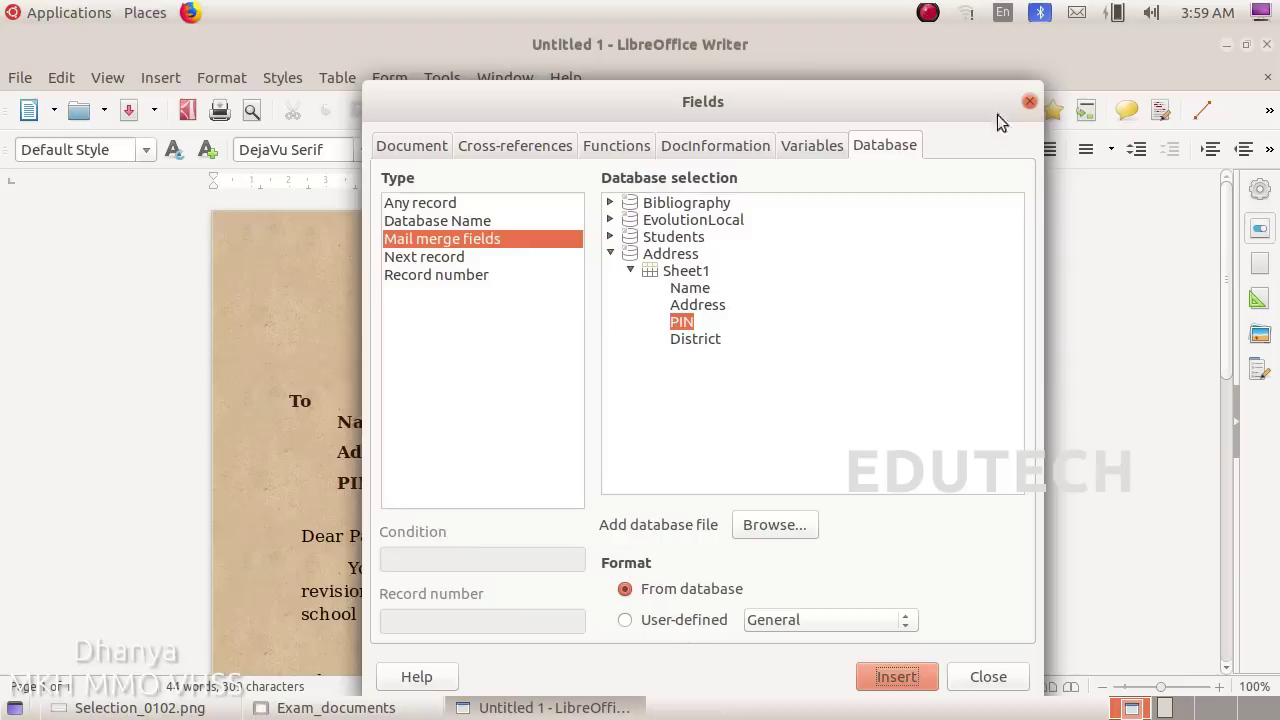
left_click(1031, 104)
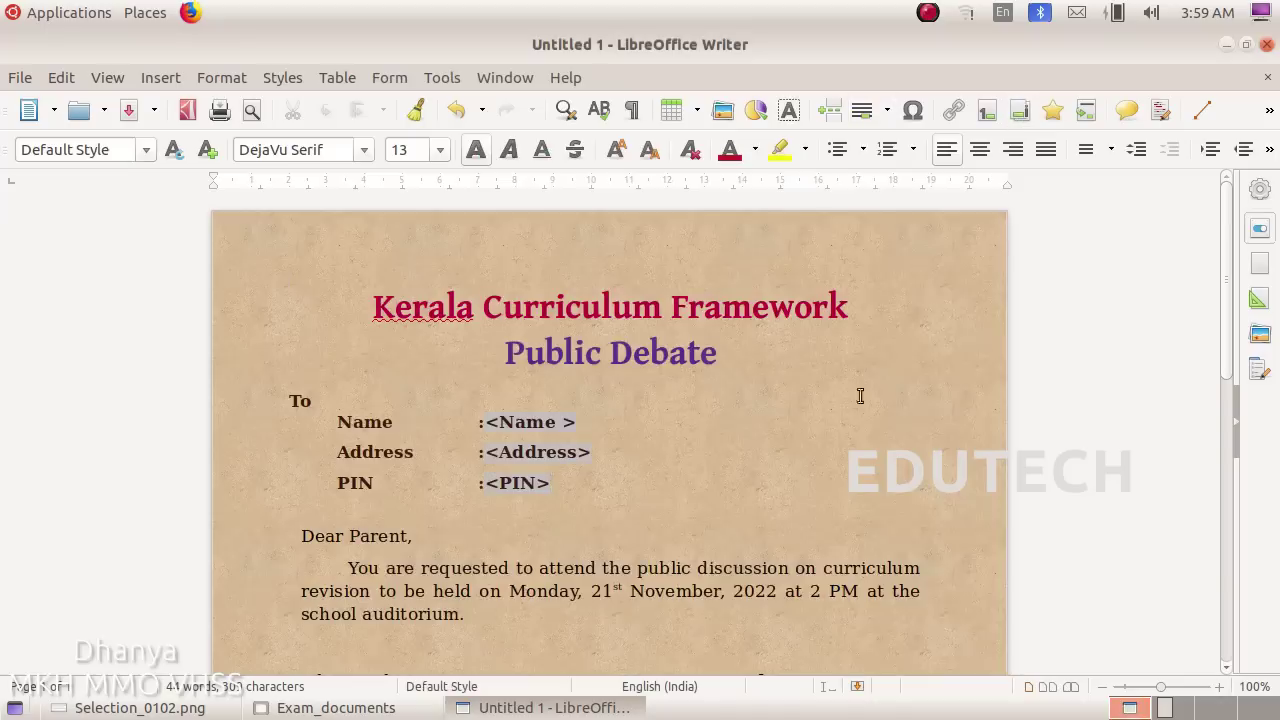
- Print the form letter for all records to a file as a single document
scroll(619, 440, "down", 1)
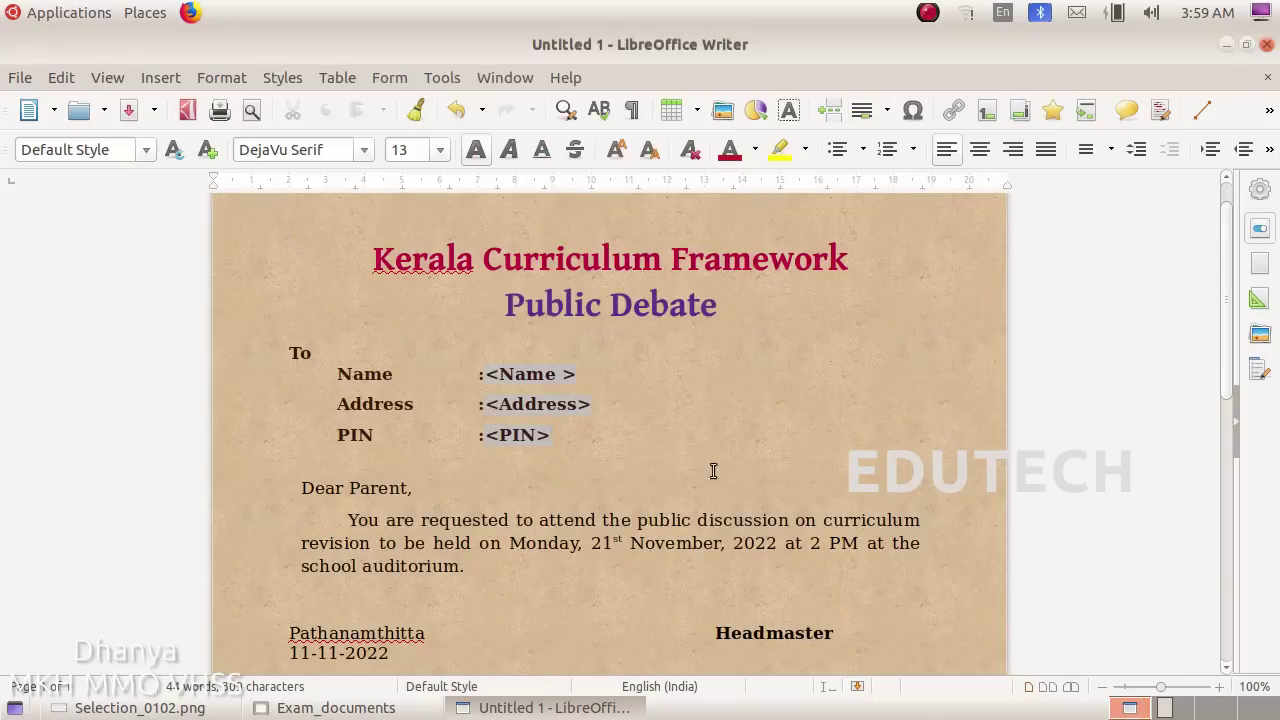
left_click(20, 80)
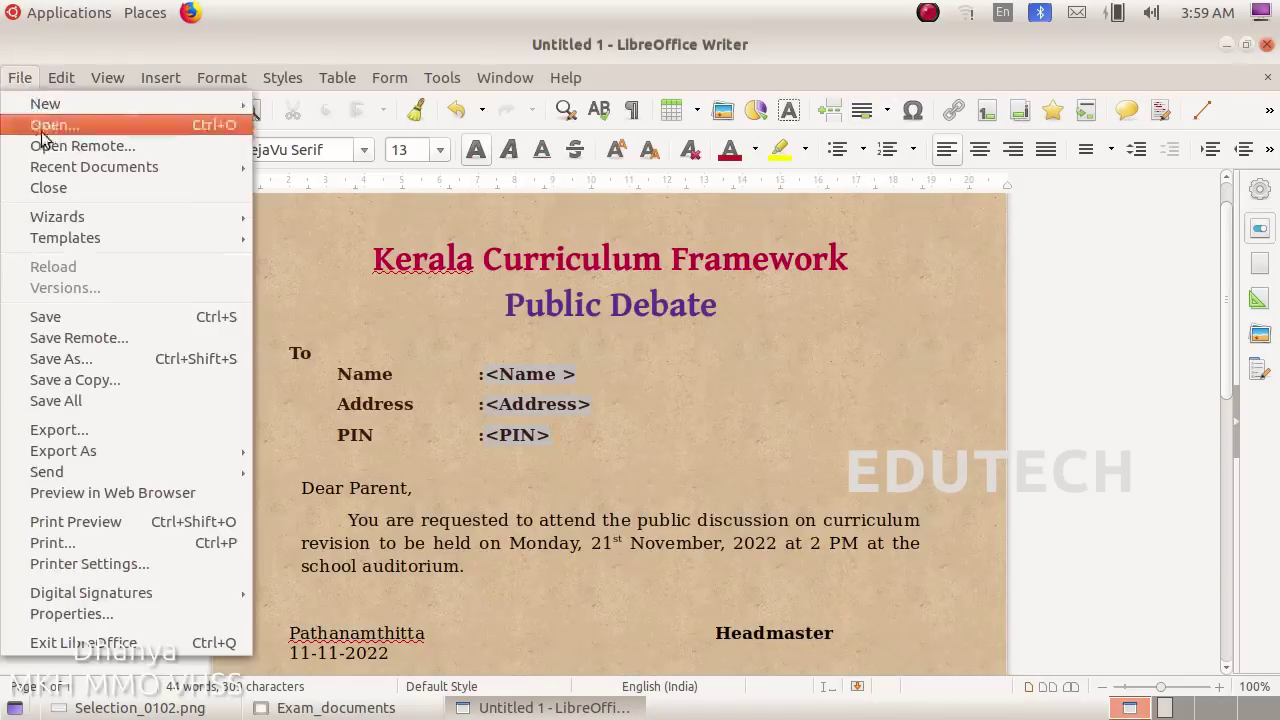
left_click(154, 540)
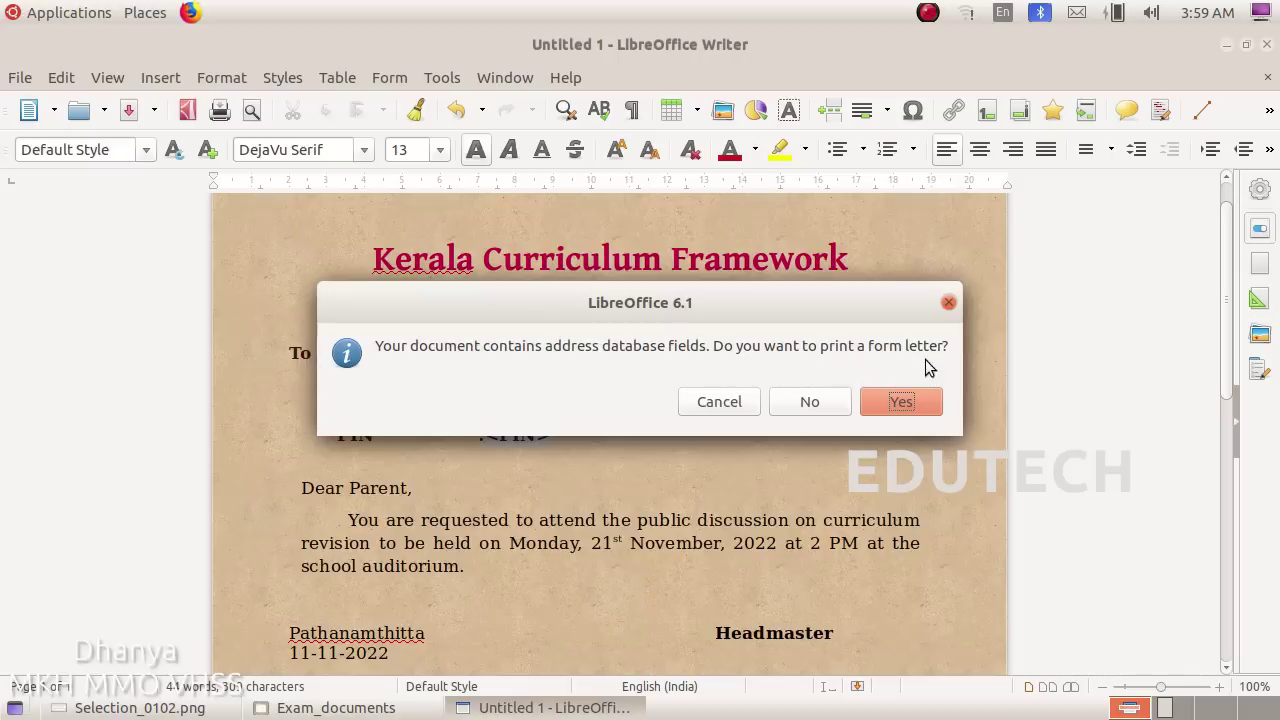
left_click(897, 403)
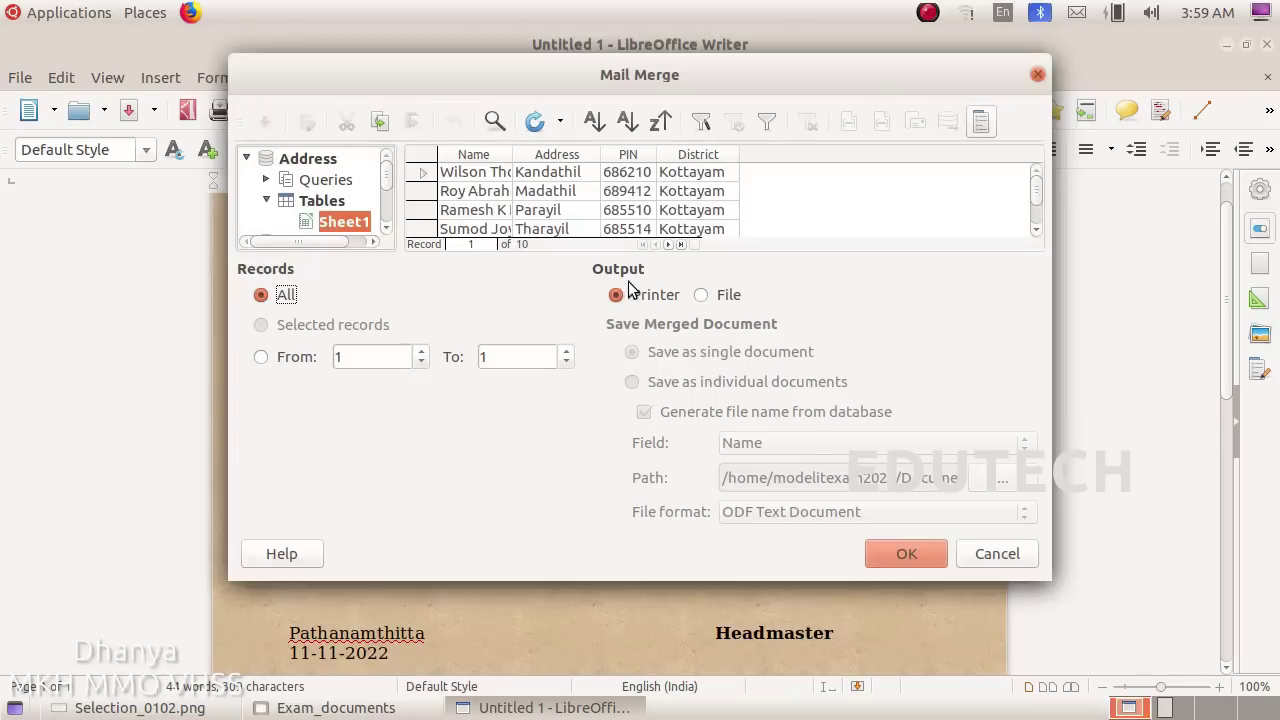
left_click(703, 296)
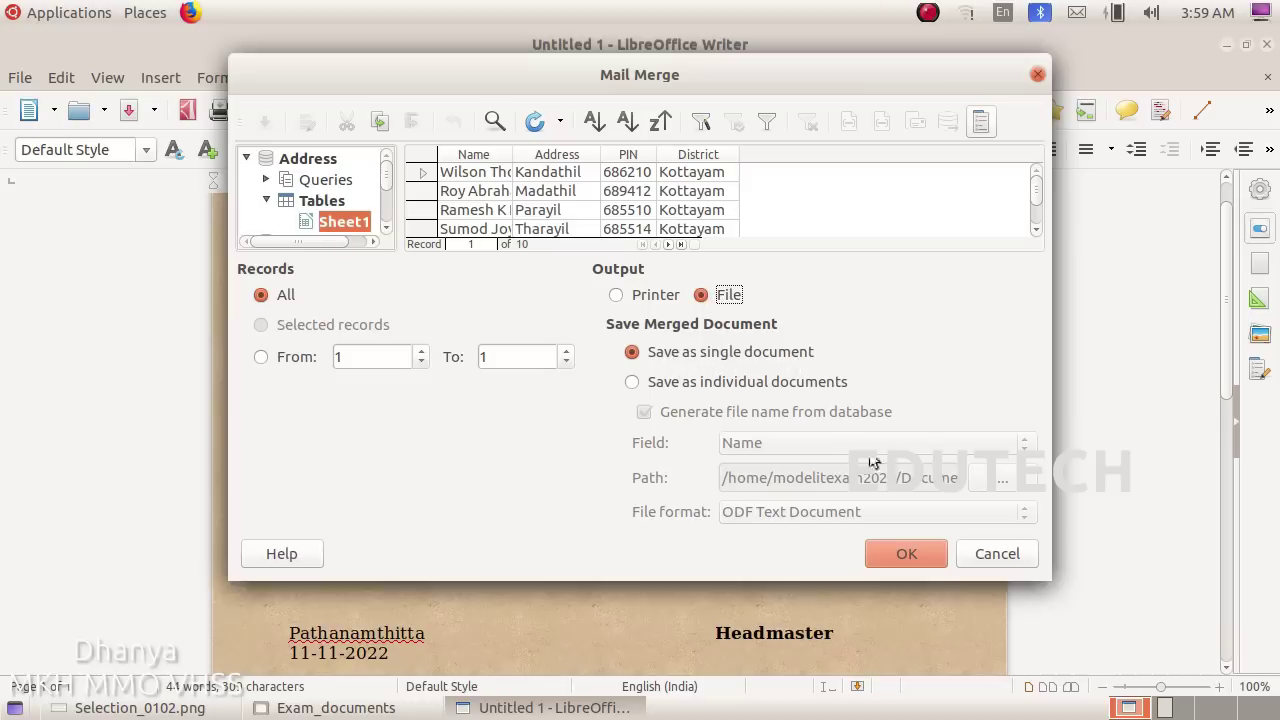
left_click(912, 552)
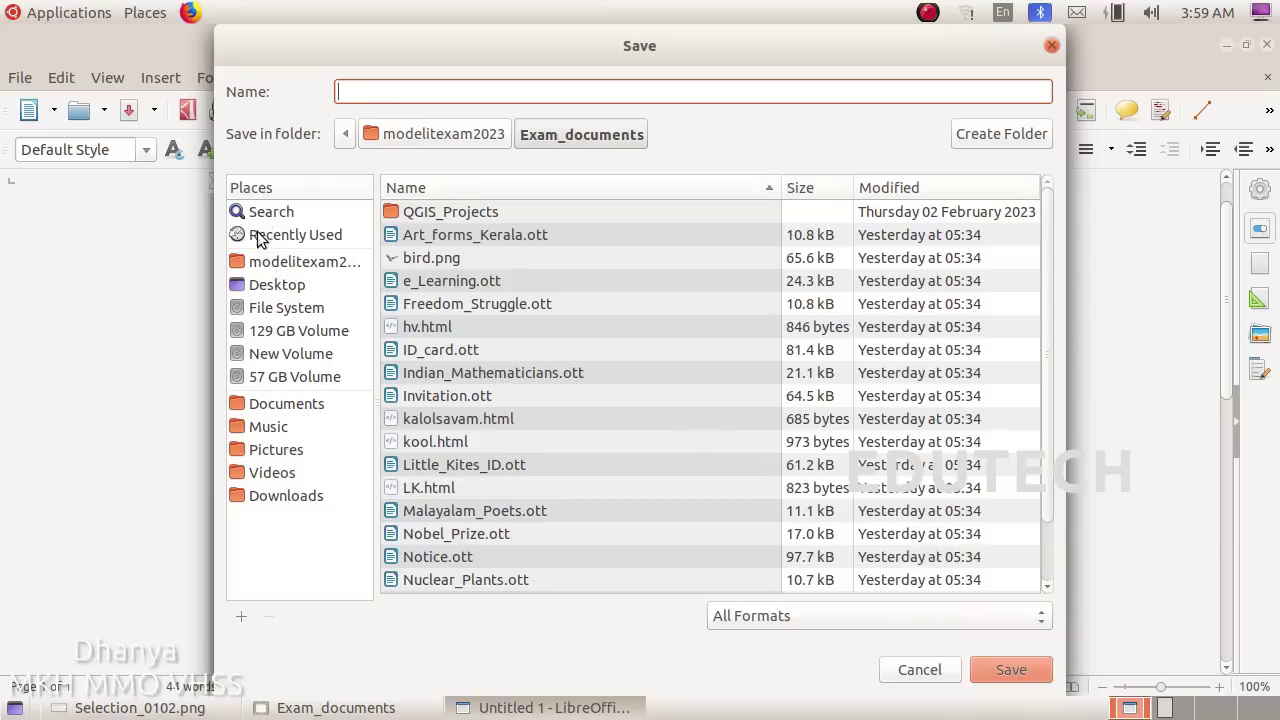
- Save the merged letters in the Exam10 folder under the name 67589
left_click(261, 260)
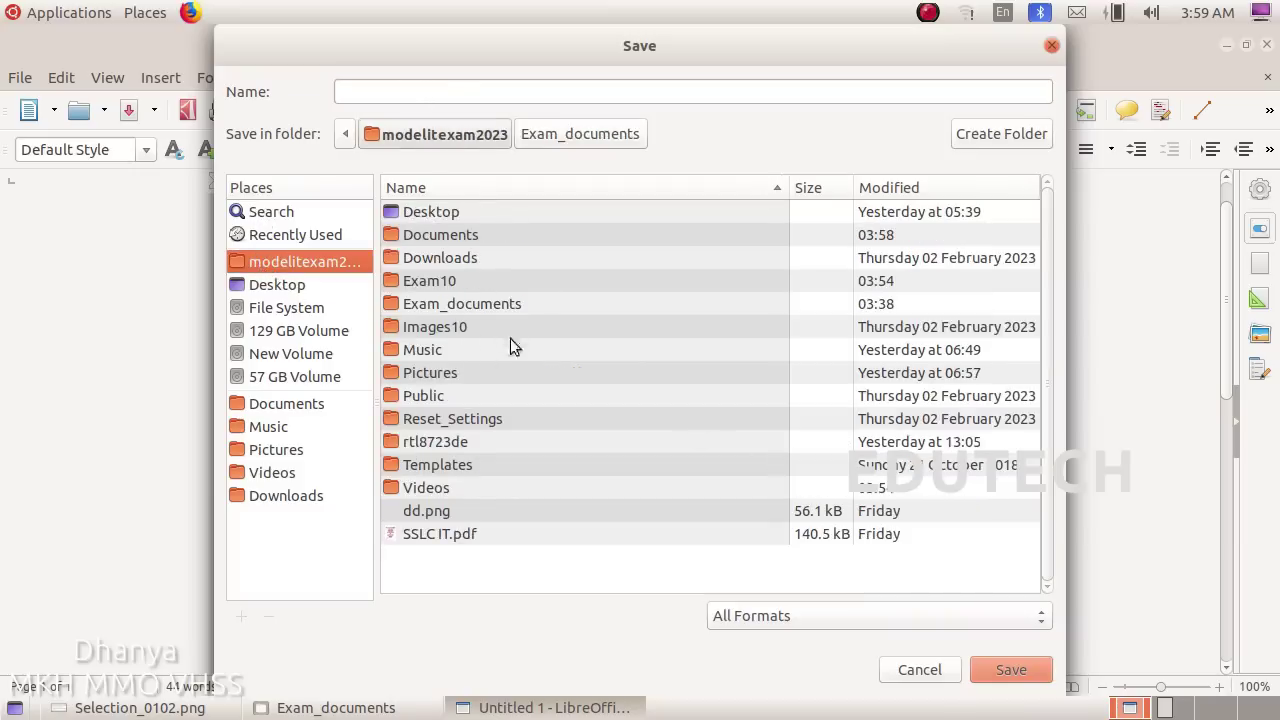
double_click(446, 281)
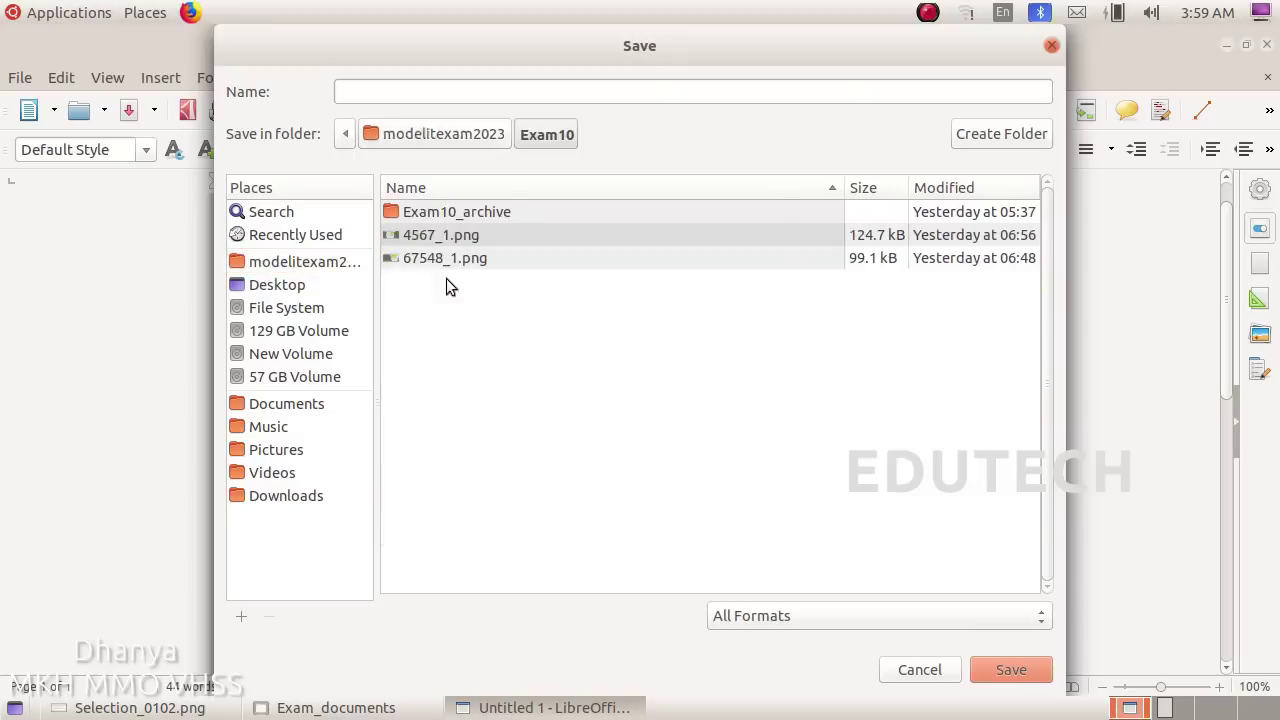
left_click(394, 88)
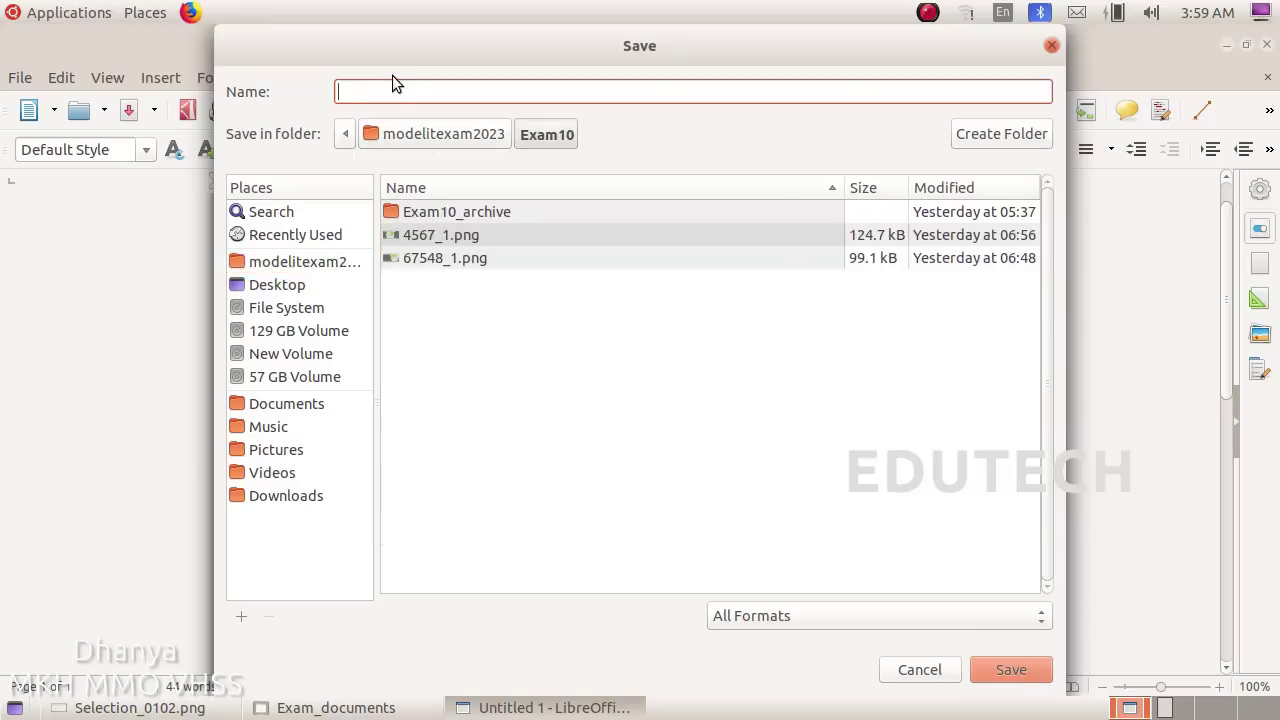
type("67589_2")
left_click(1034, 670)
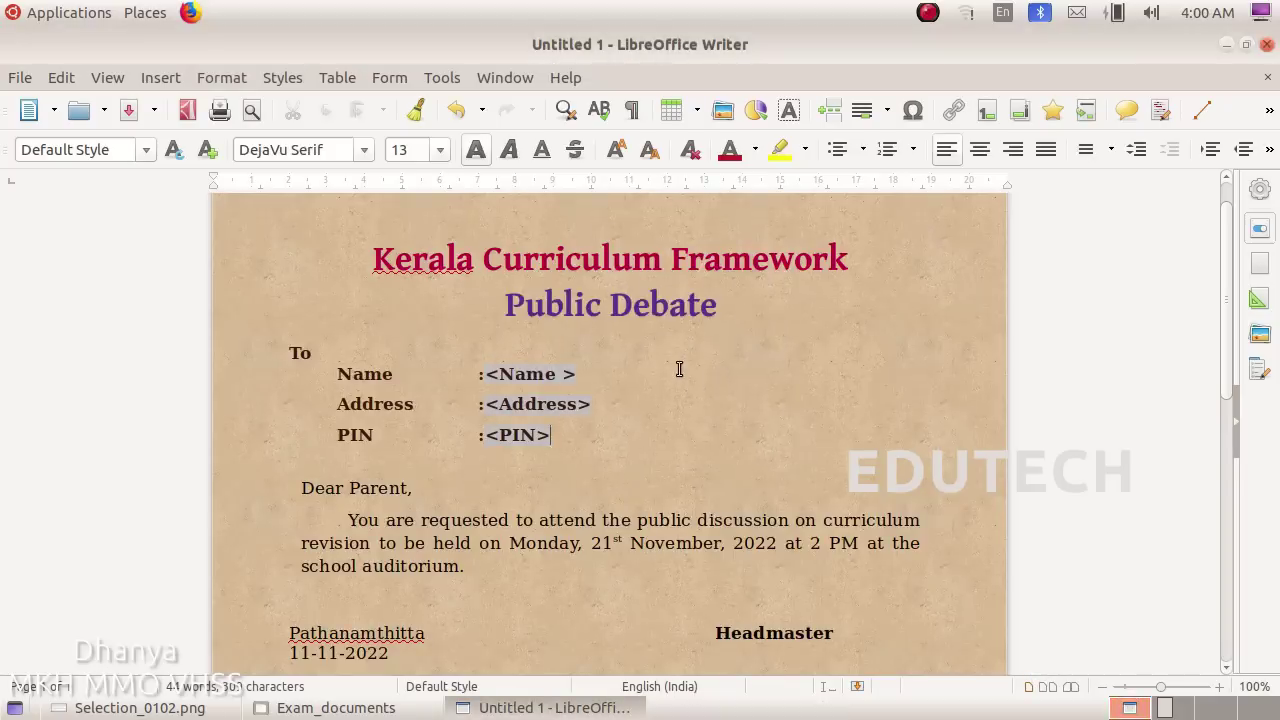
- Open the Exam10 folder from Home in Files
left_click(146, 20)
left_click(162, 39)
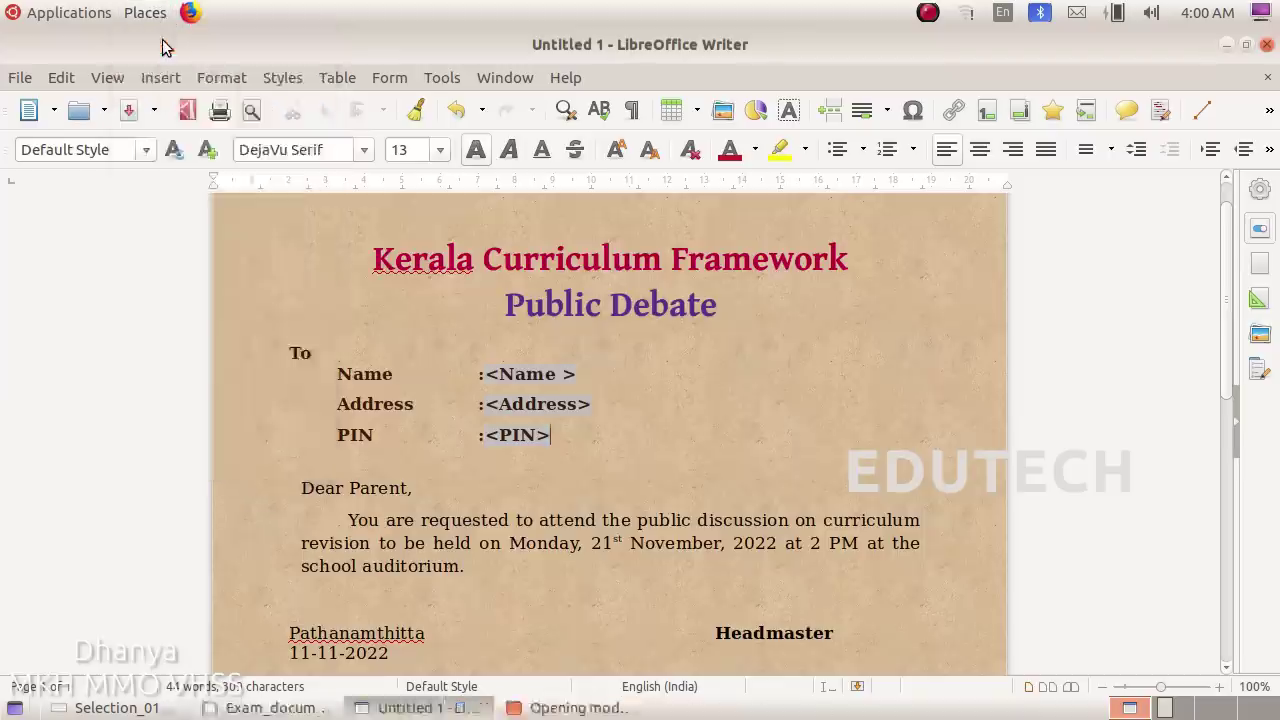
double_click(534, 118)
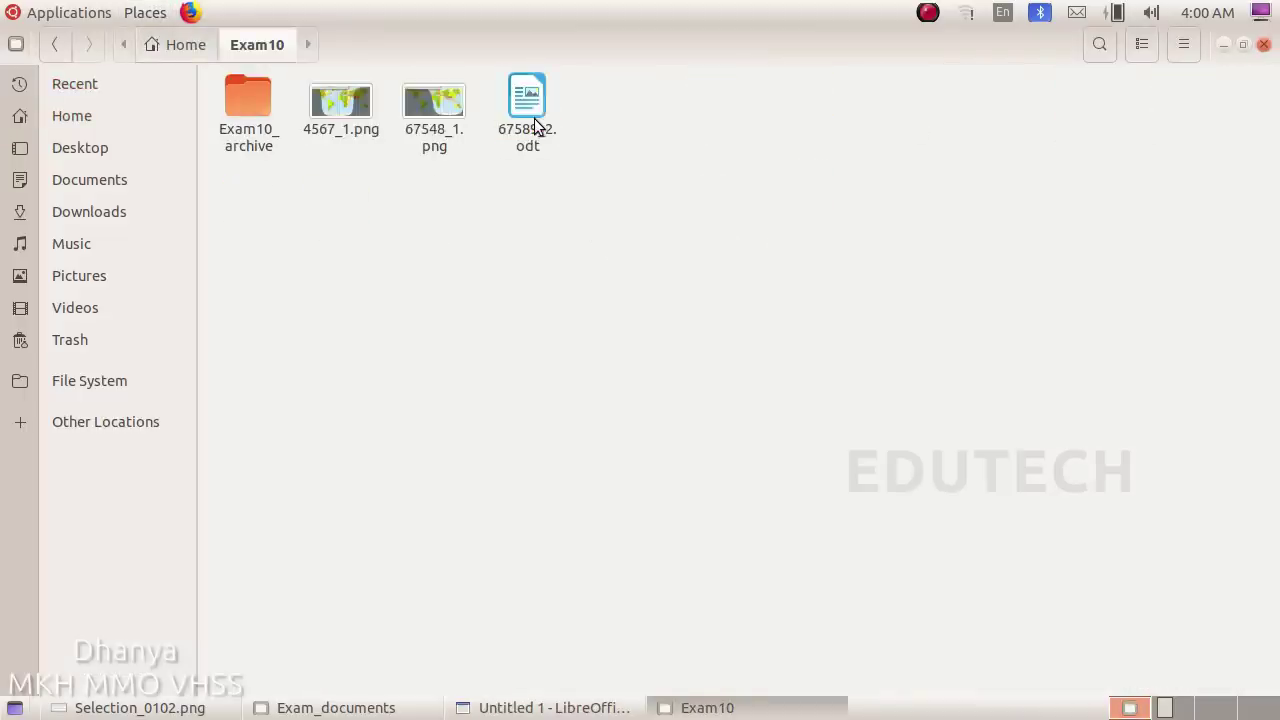
- Open 67589_2.odt from Exam10 and scroll through each merged letter page
left_click(519, 131)
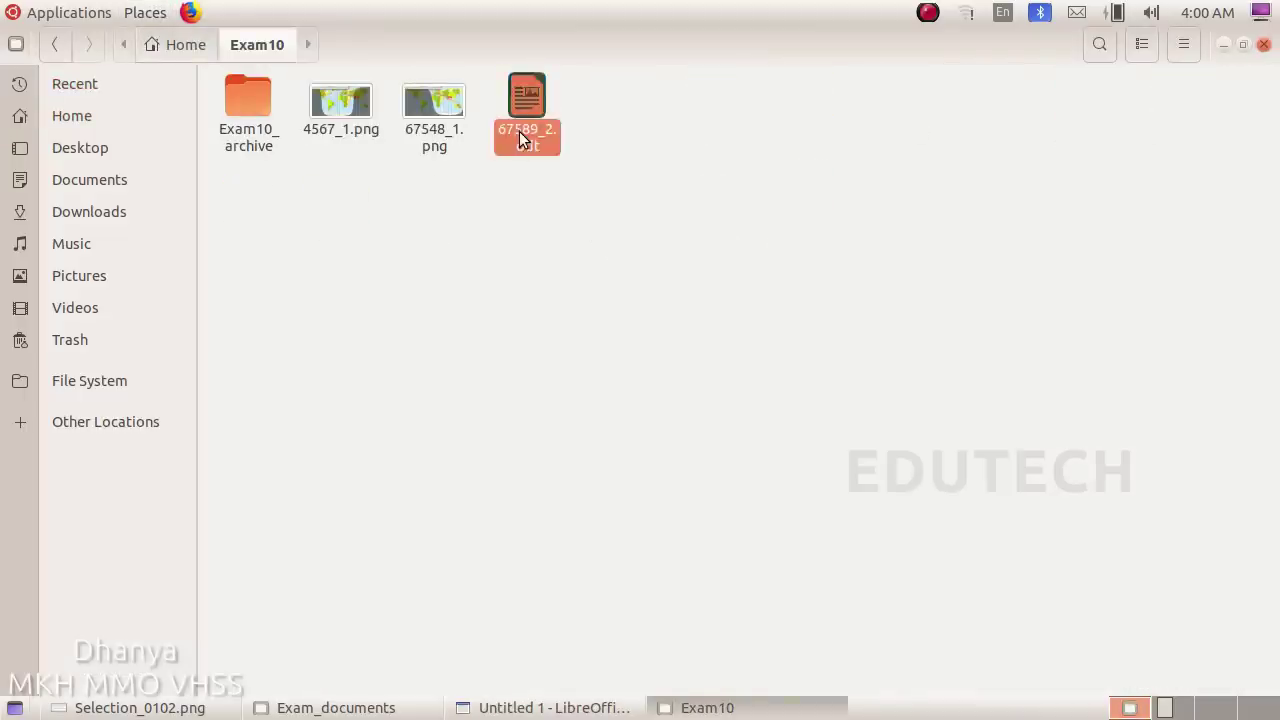
double_click(519, 131)
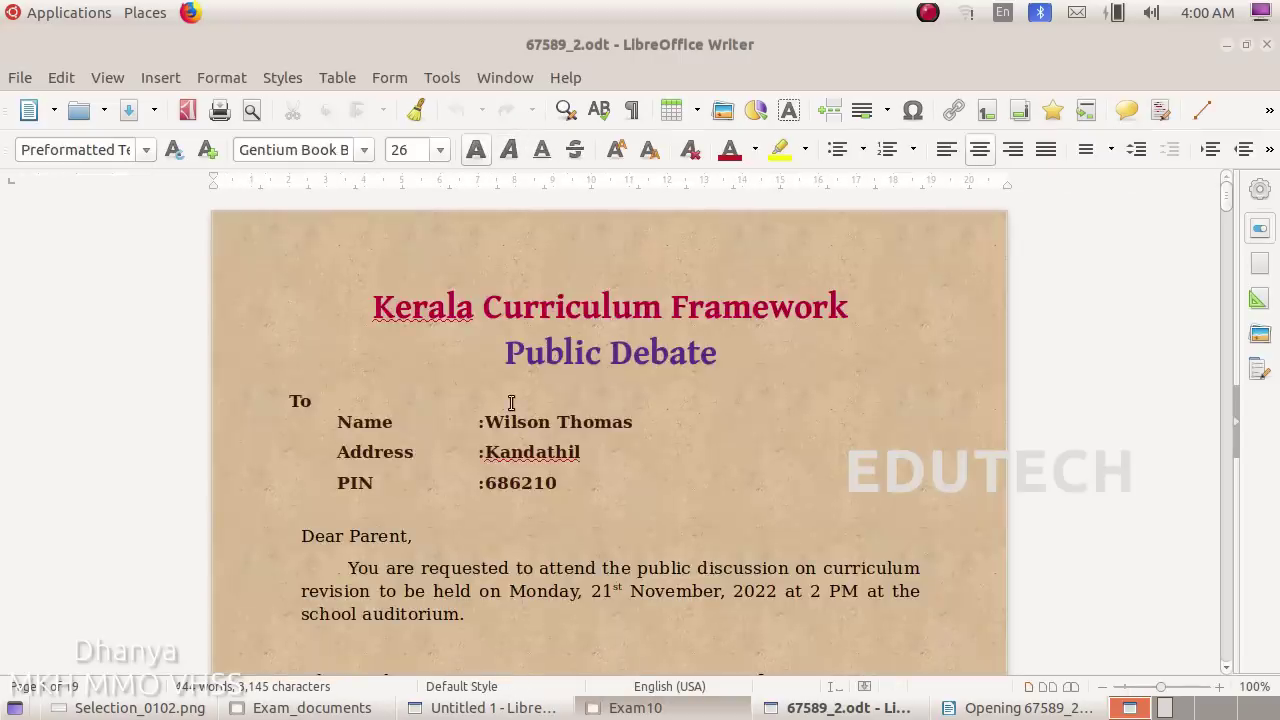
scroll(508, 405, "down", 3)
scroll(758, 324, "up", 2)
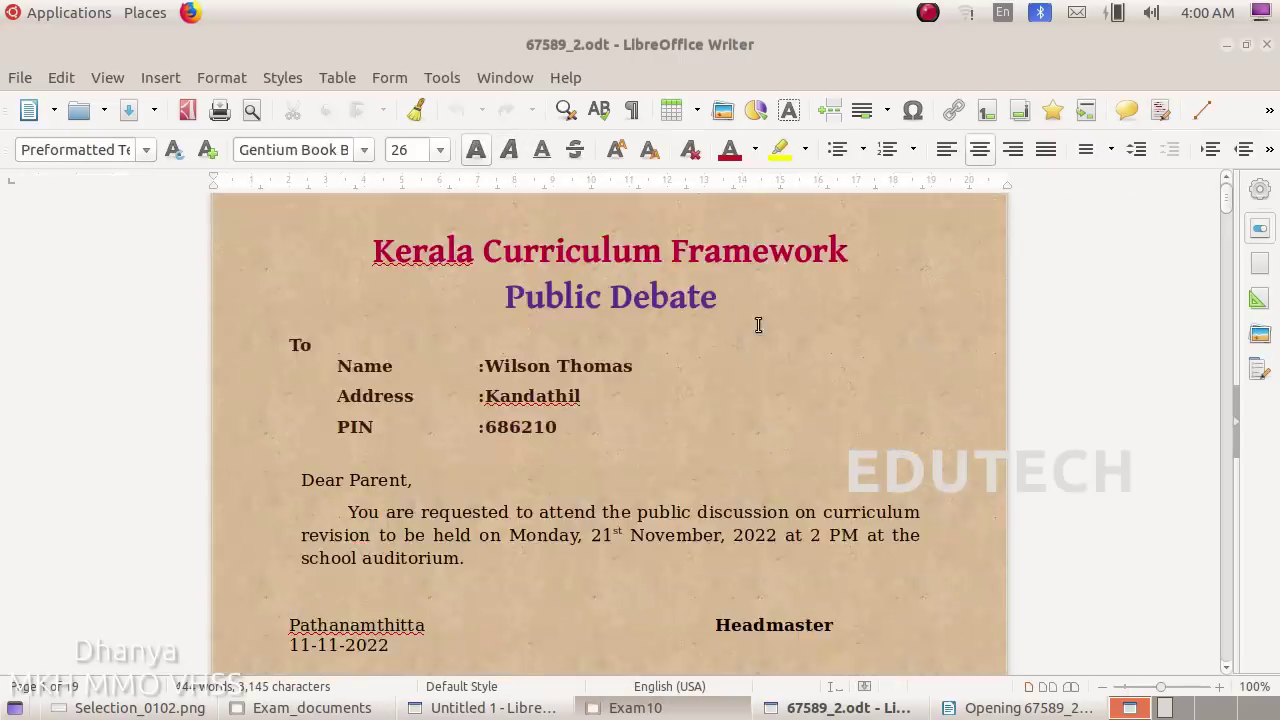
scroll(728, 377, "down", 1)
scroll(729, 375, "down", 20)
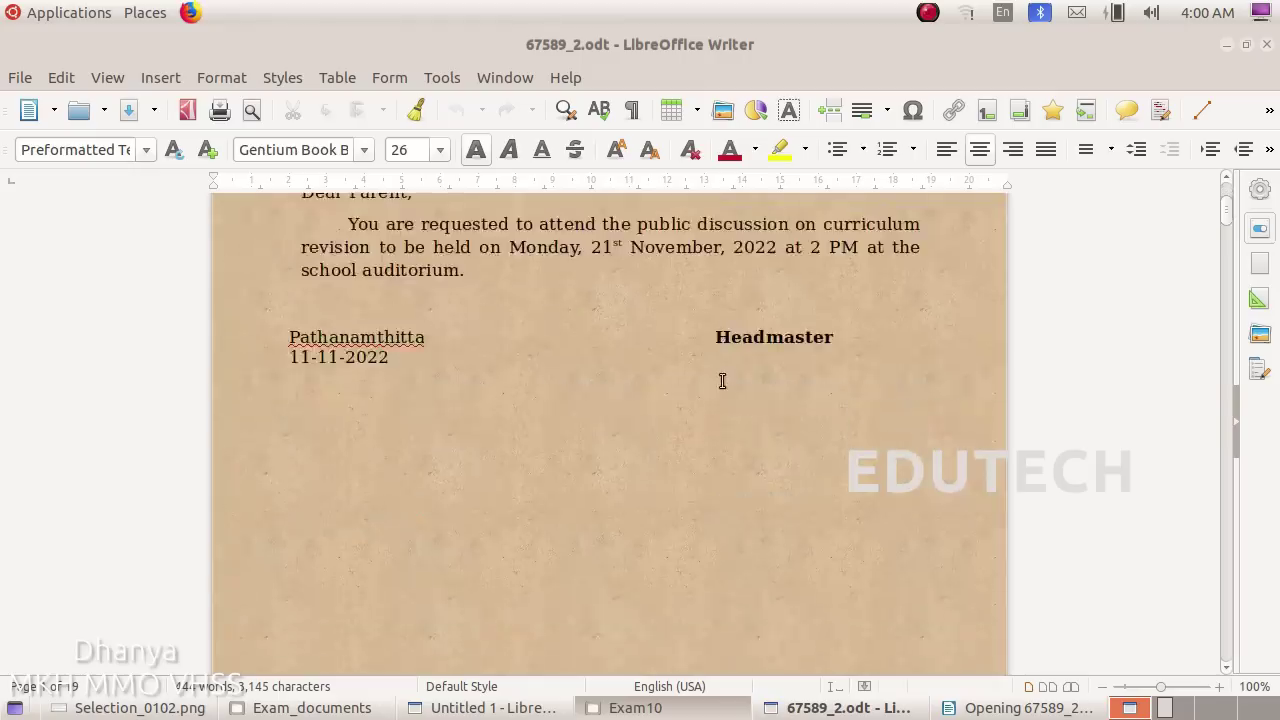
scroll(714, 385, "down", 20)
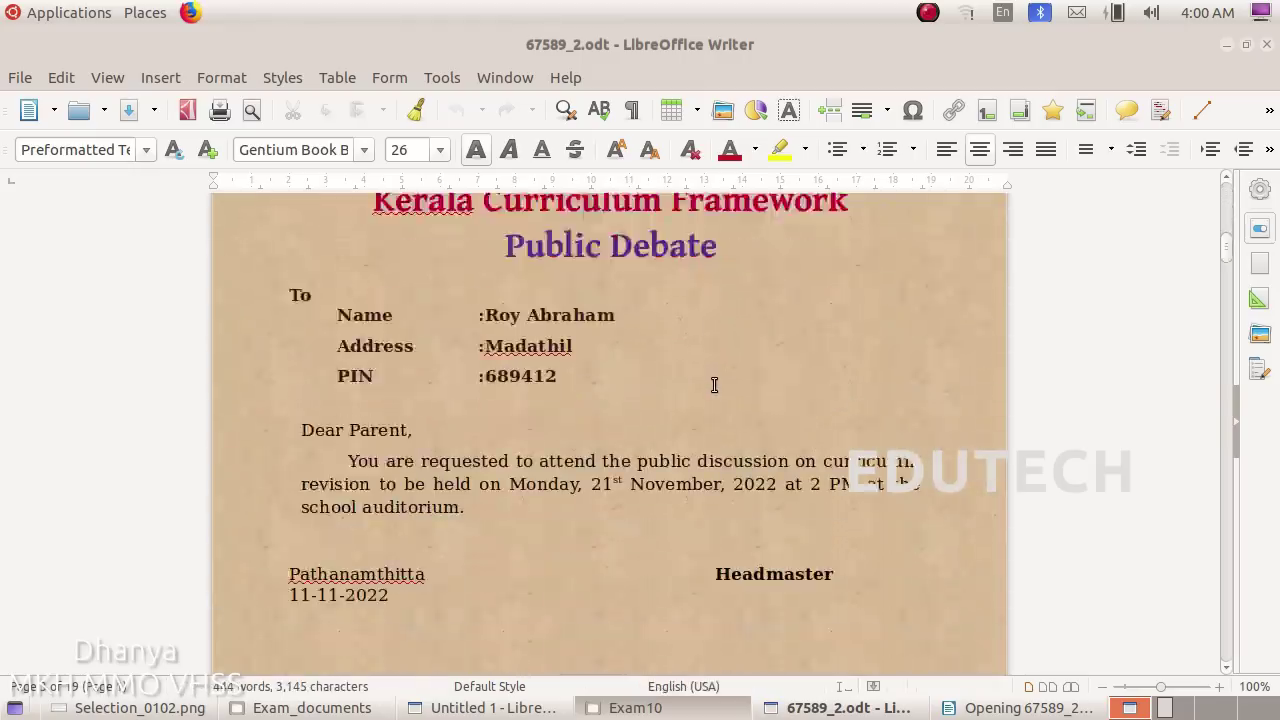
scroll(688, 393, "down", 20)
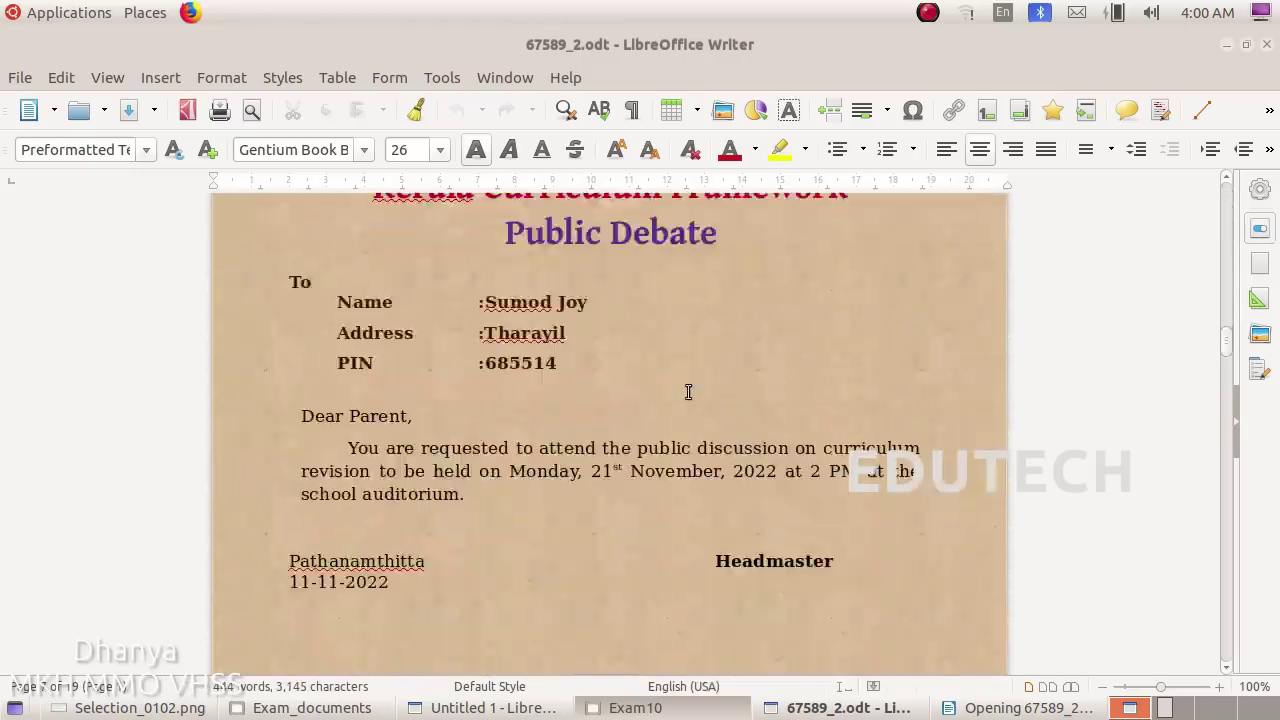
scroll(688, 391, "down", 20)
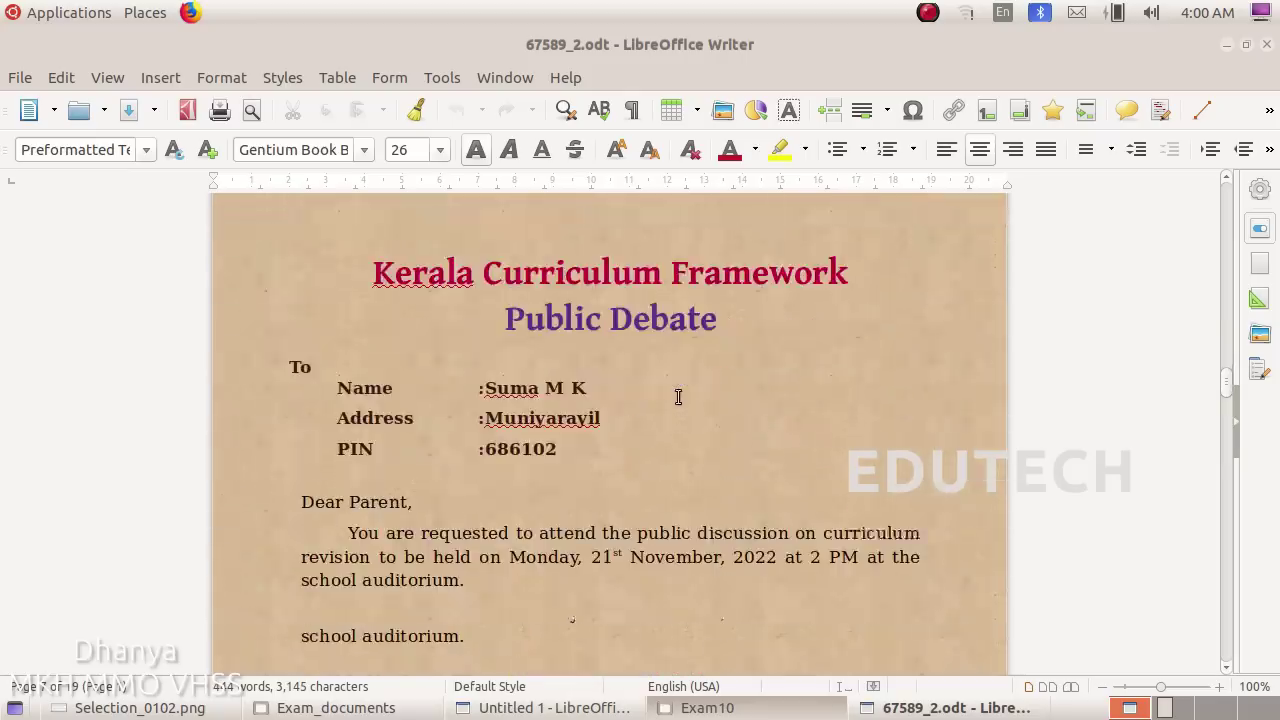
scroll(678, 397, "down", 1)
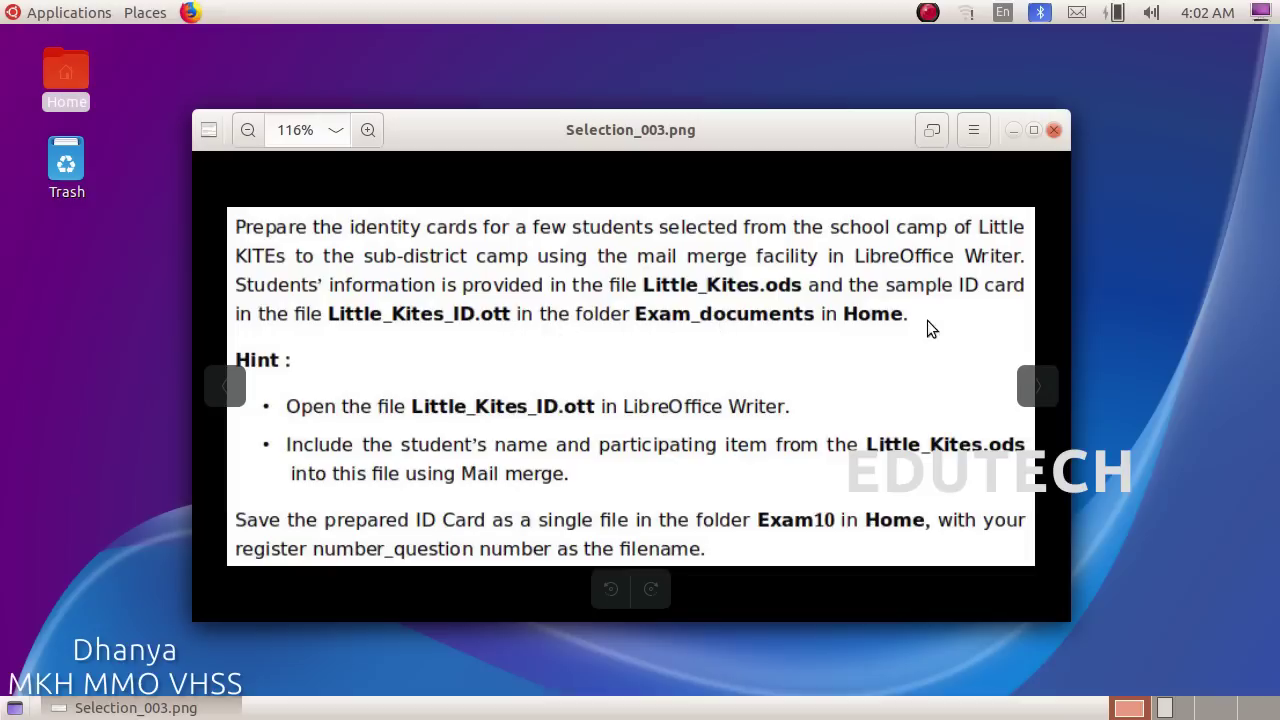
- Browse to the Exam_documents folder in Home, briefly checking the task instructions
left_click(145, 14)
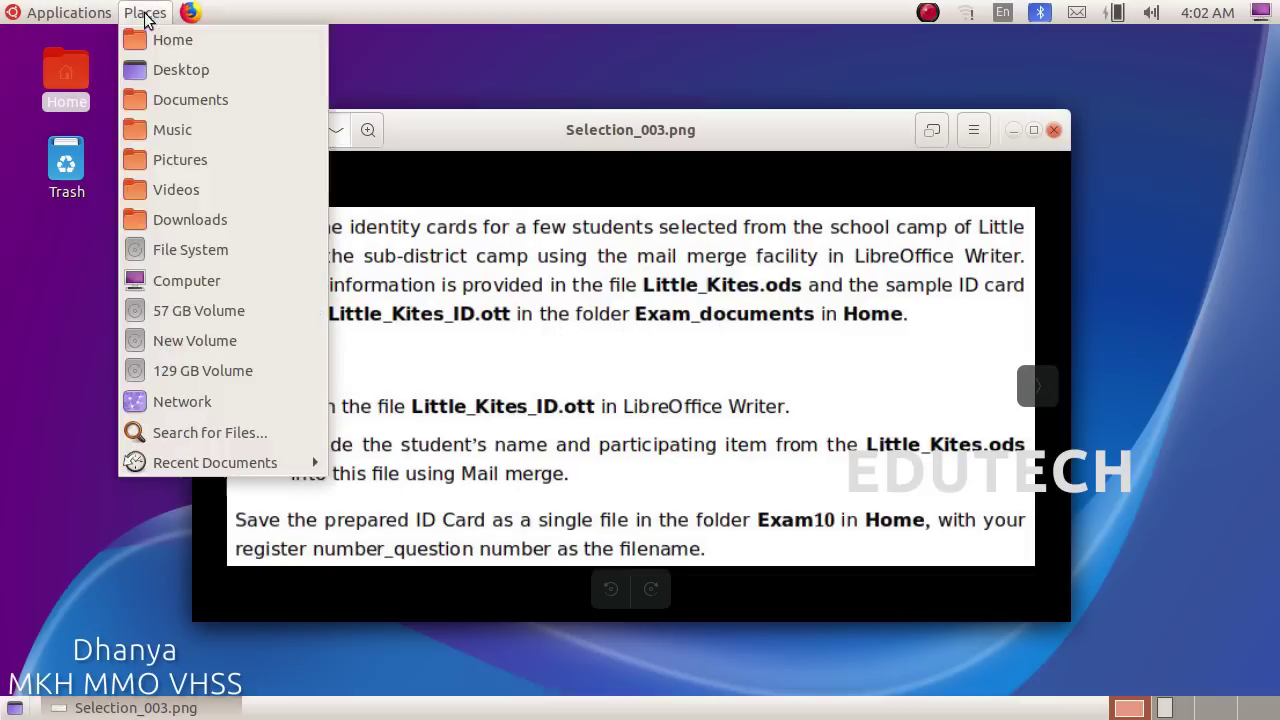
left_click(158, 40)
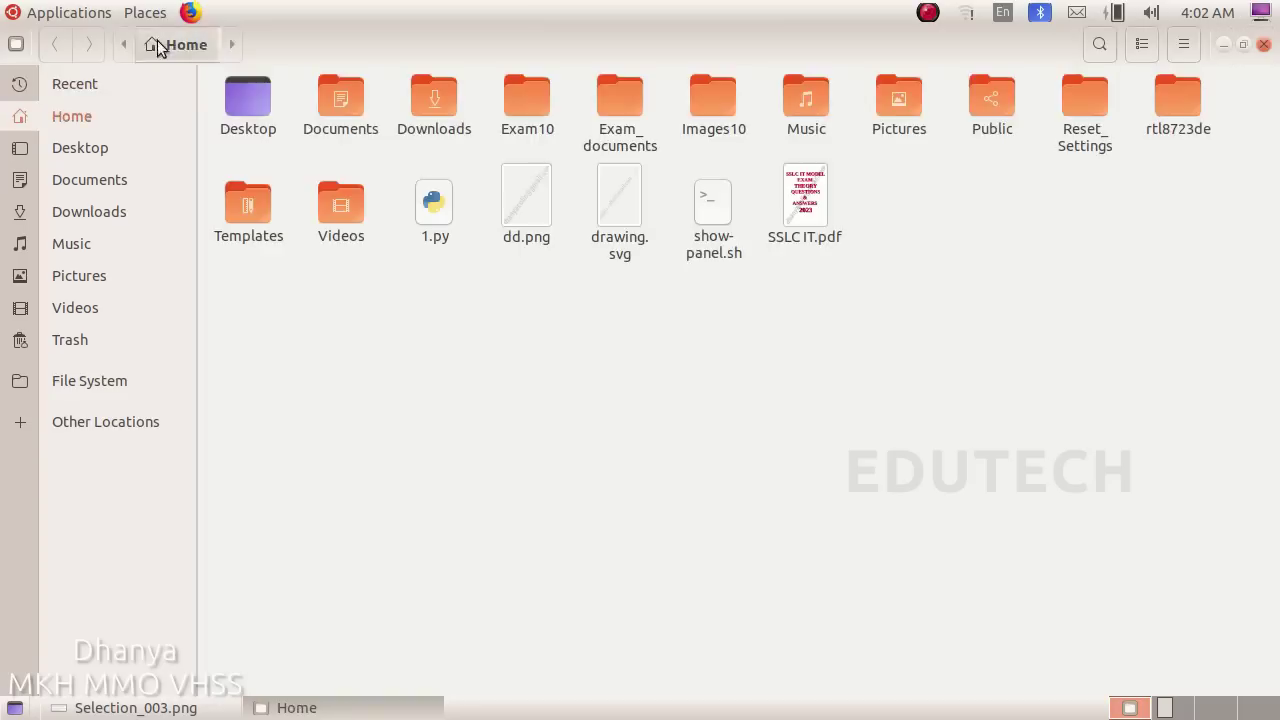
double_click(624, 135)
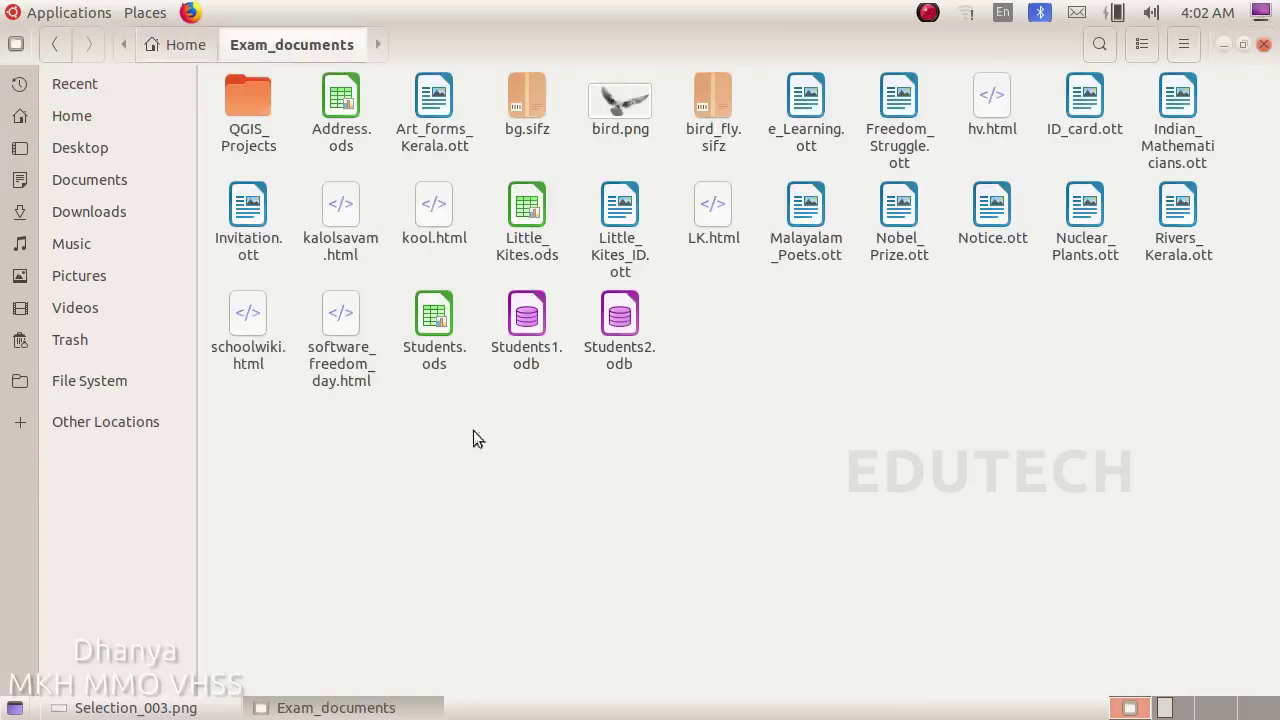
left_click(190, 708)
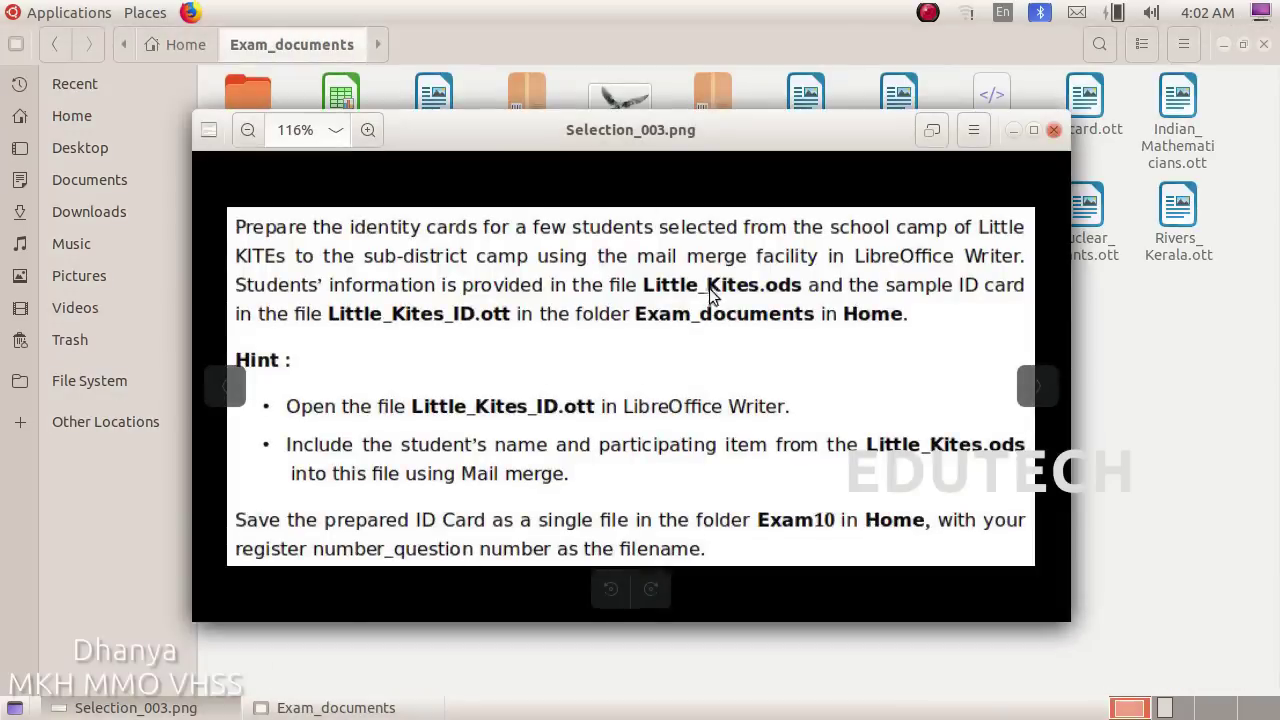
left_click(1191, 358)
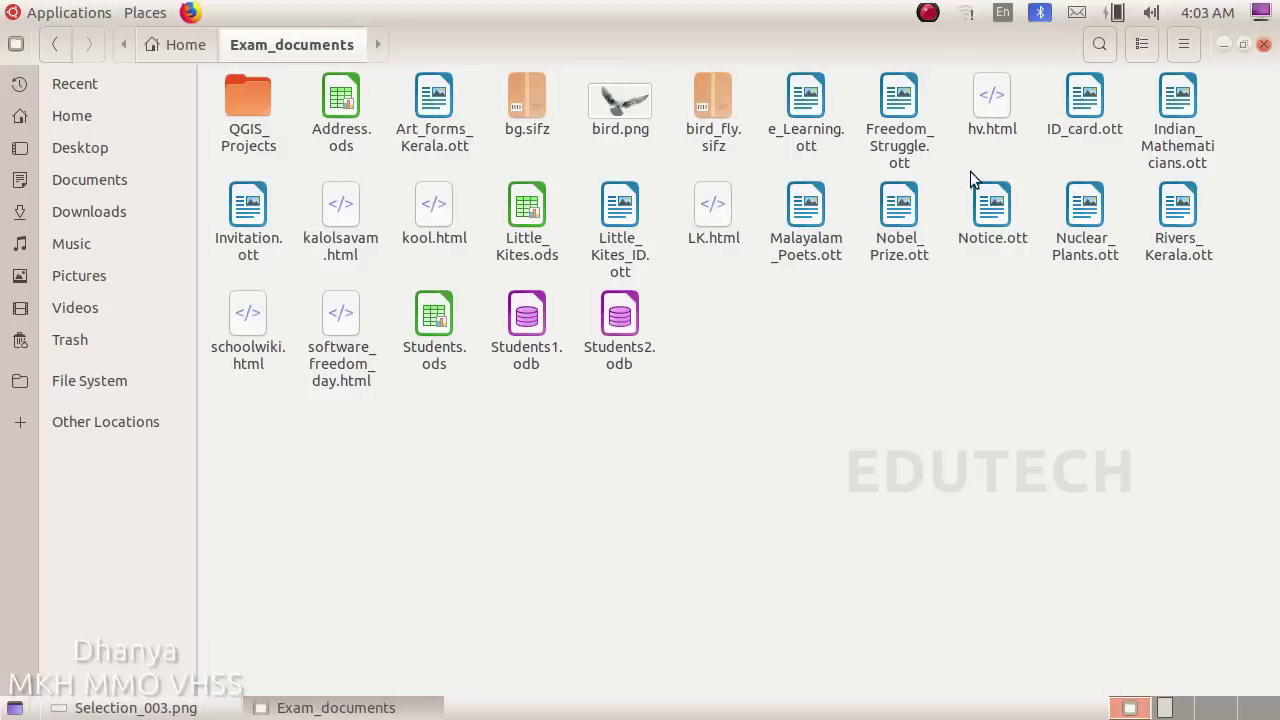
- Open Little_Kites_ID.ott as a new document and place the cursor after 'Name of Student:'
double_click(621, 266)
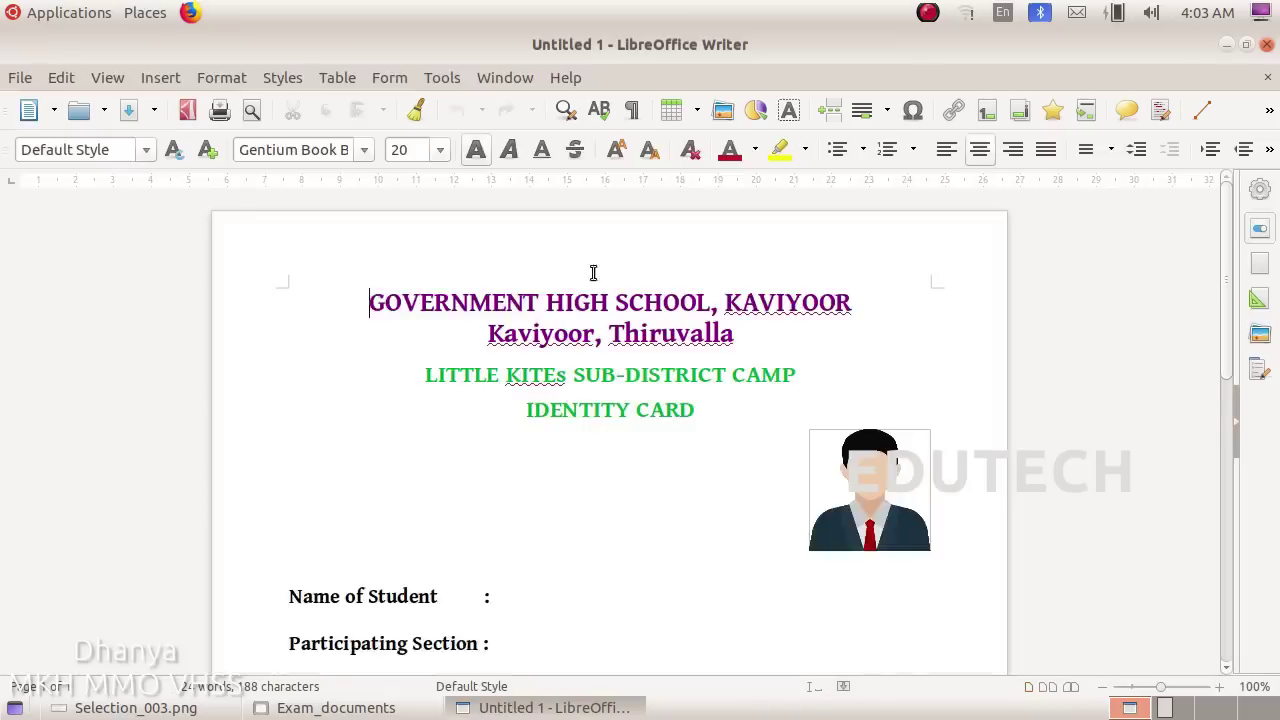
scroll(688, 420, "down", 5)
left_click(572, 364)
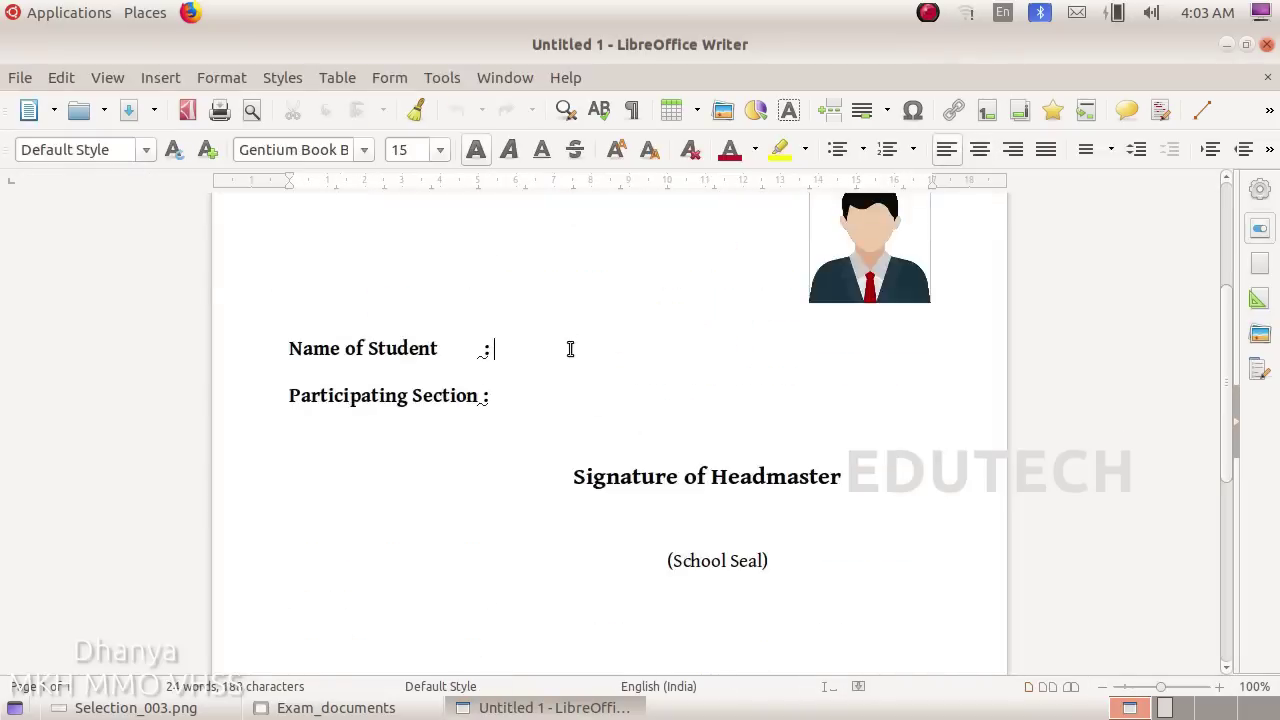
left_click(136, 707)
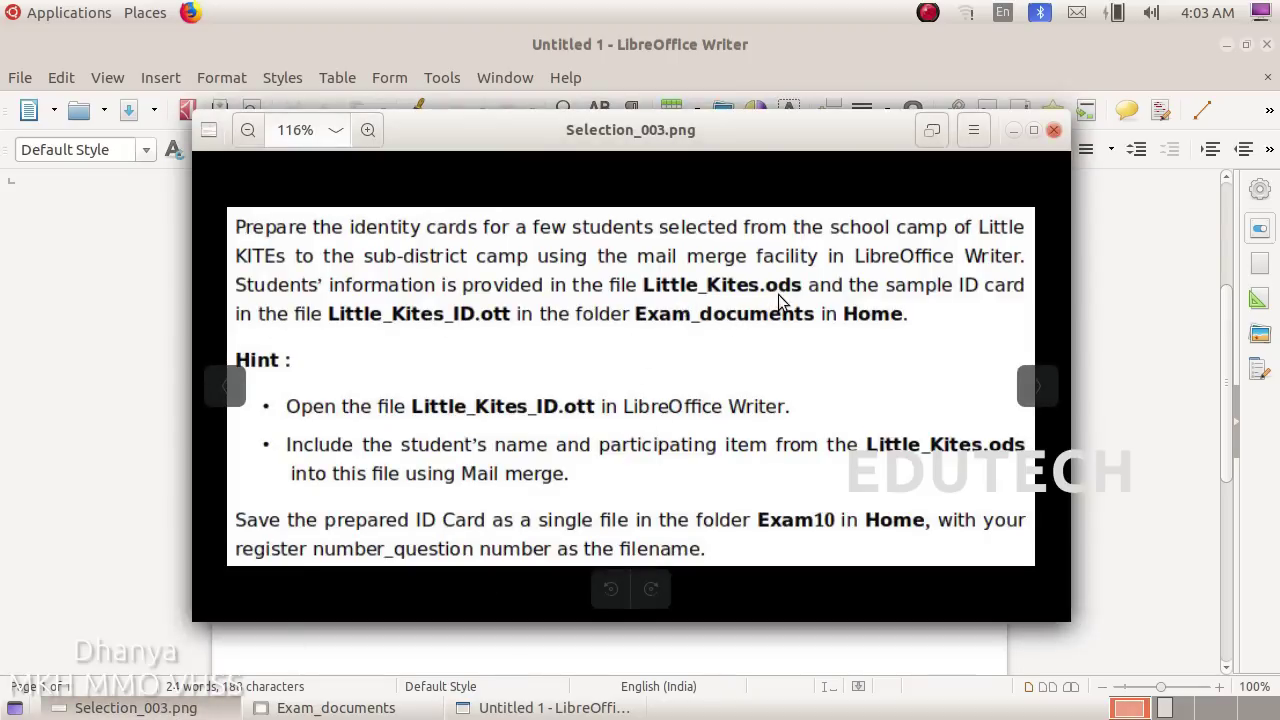
left_click(1169, 313)
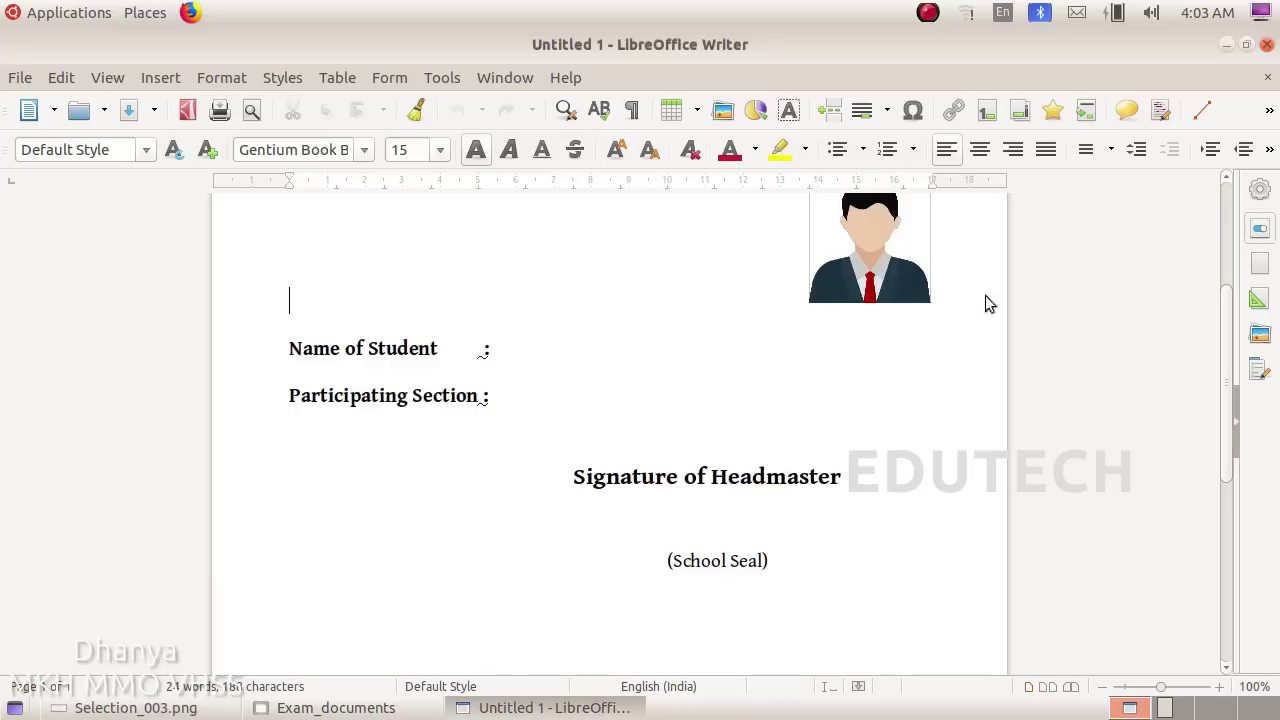
left_click(497, 310)
- Register Exam_documents/Little_Kites.ods as a mail merge database and expand its Sheet1 columns
left_click(150, 80)
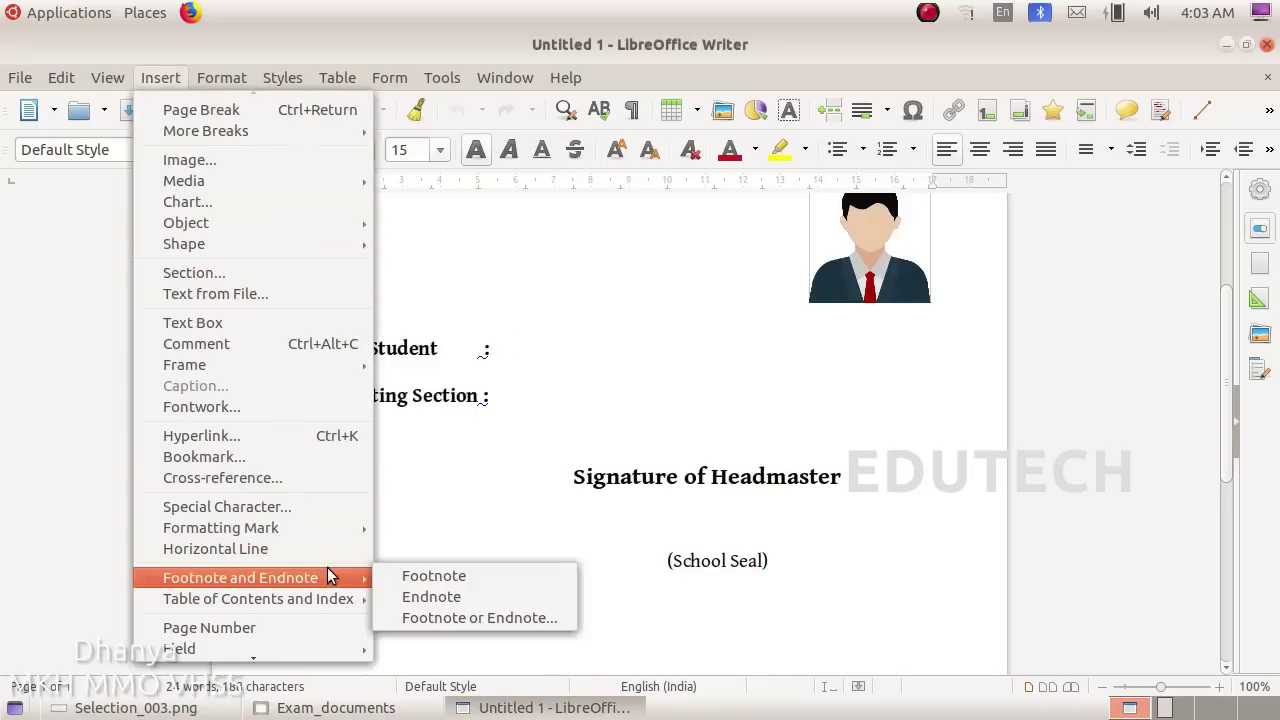
mouse_move(302, 647)
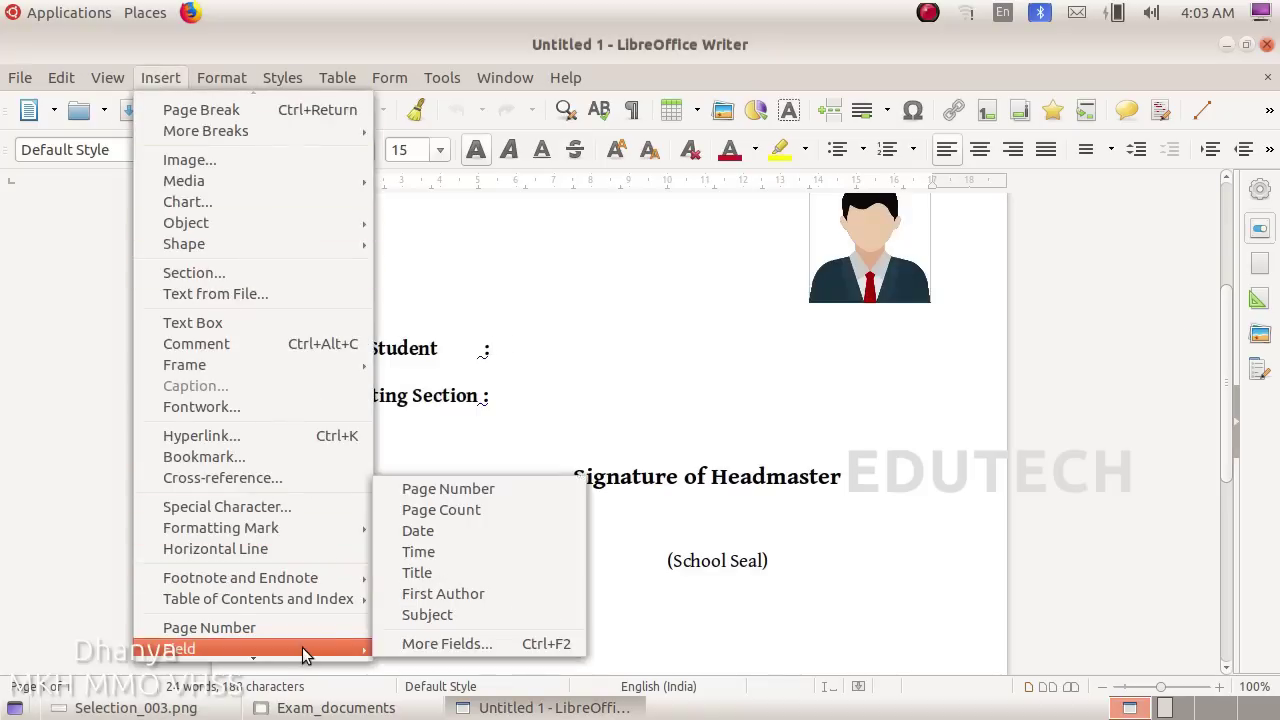
left_click(463, 649)
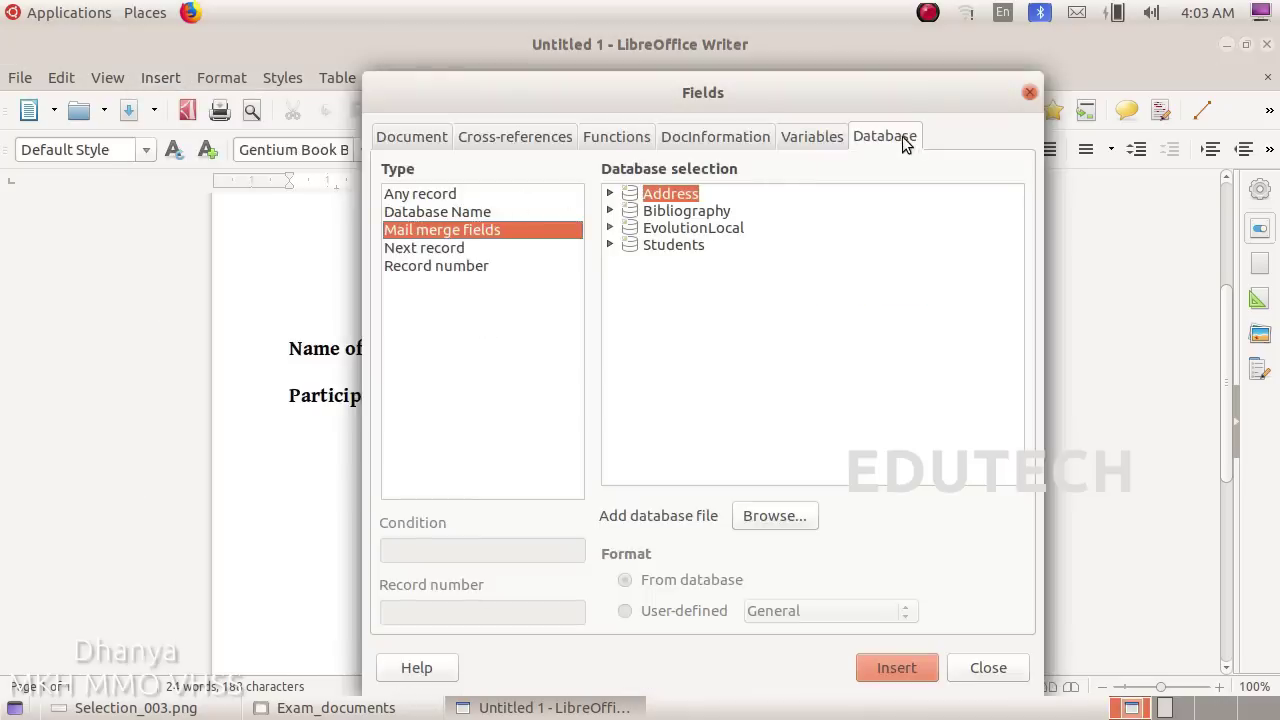
left_click(762, 517)
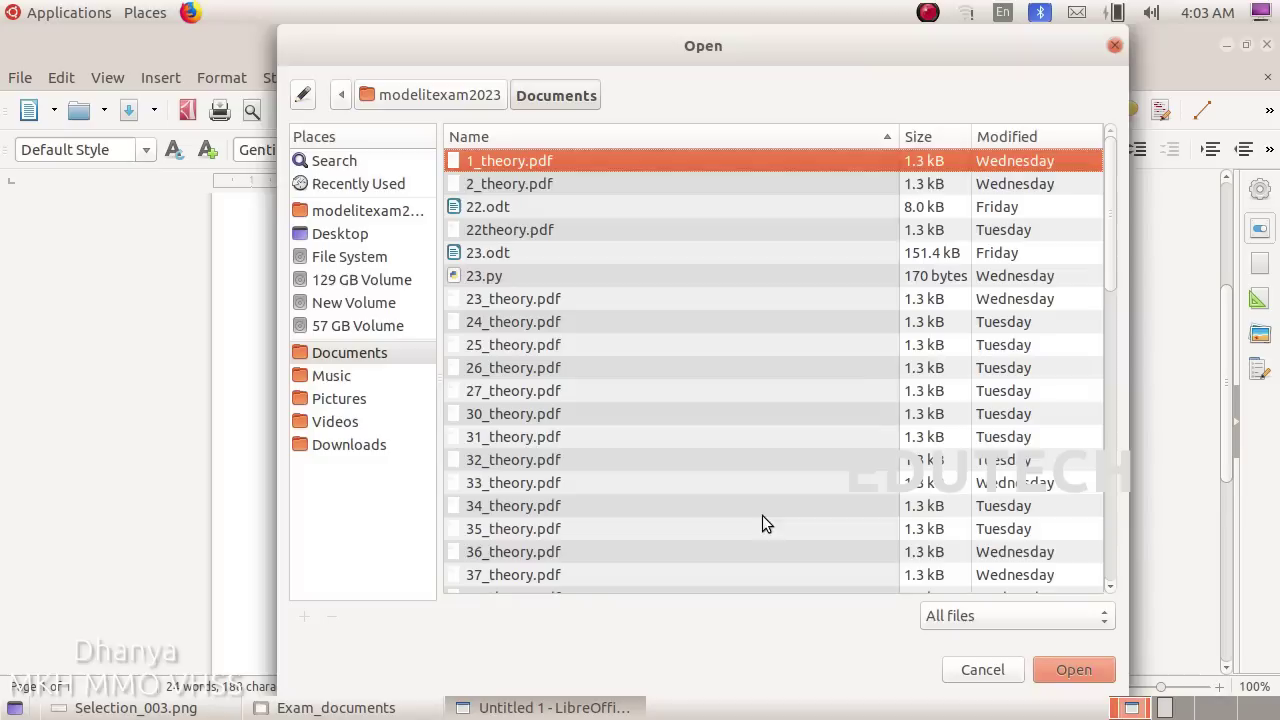
left_click(362, 210)
double_click(534, 252)
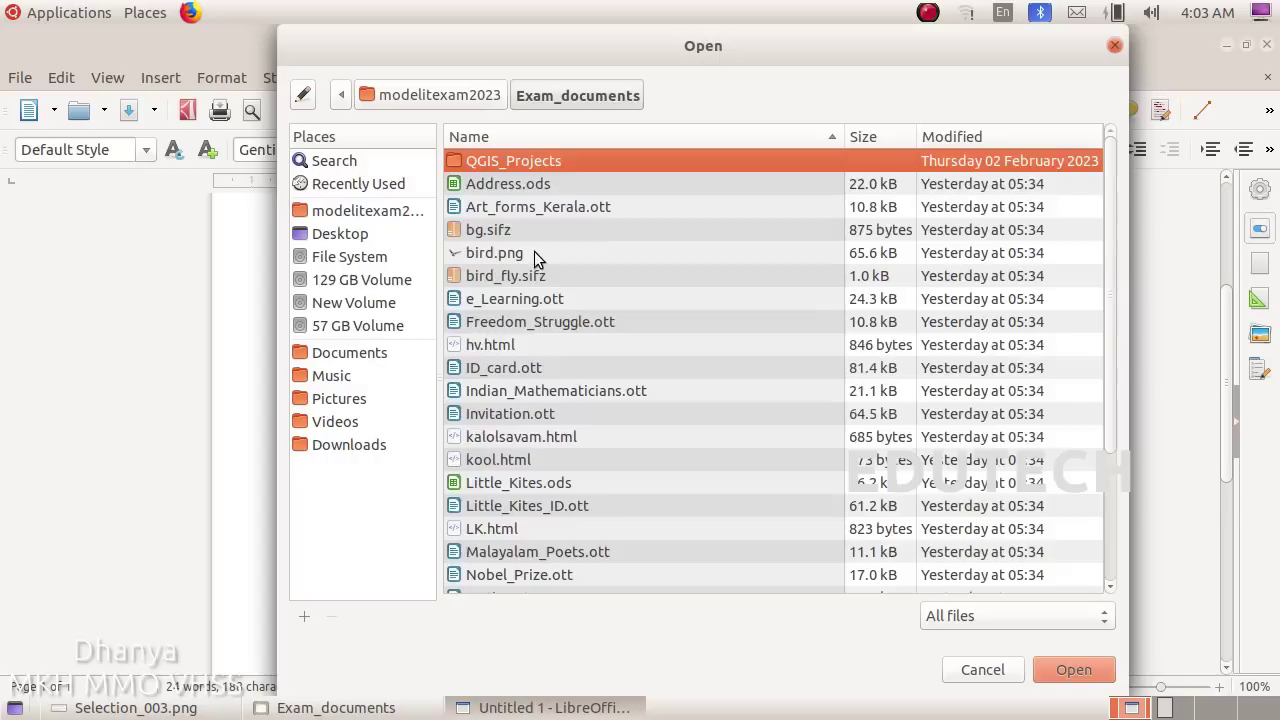
left_click(536, 482)
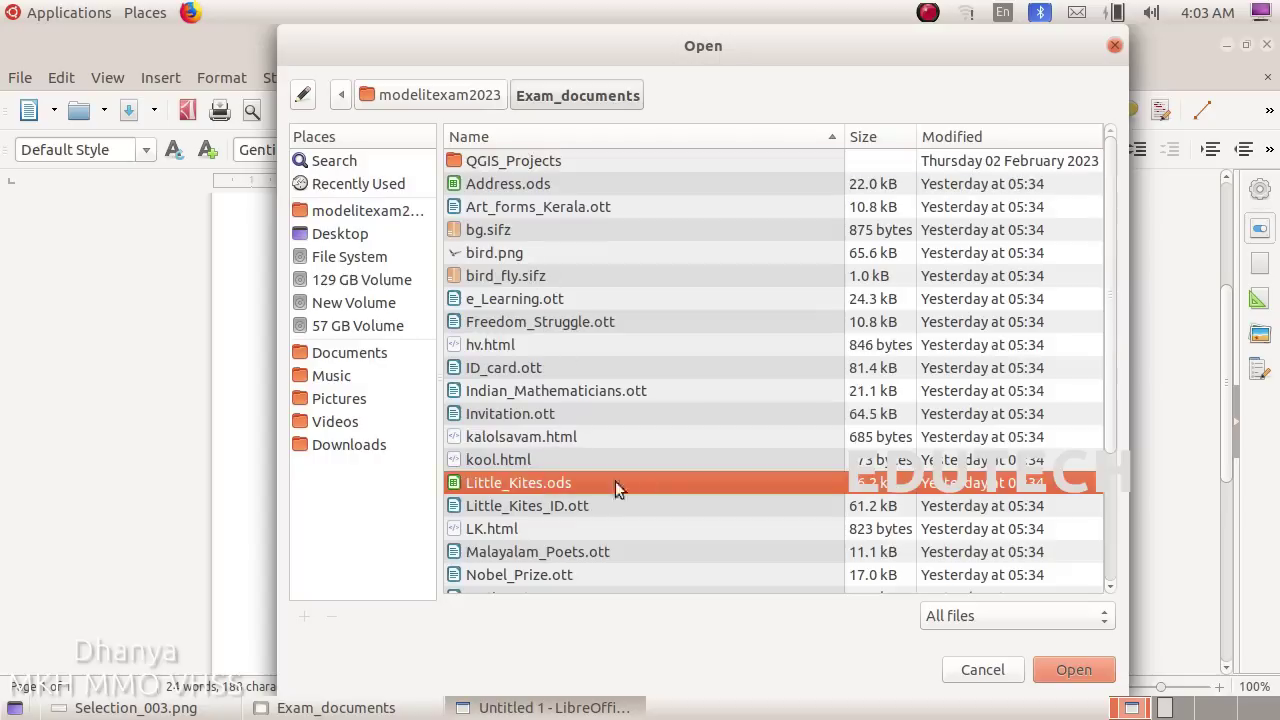
left_click(1080, 672)
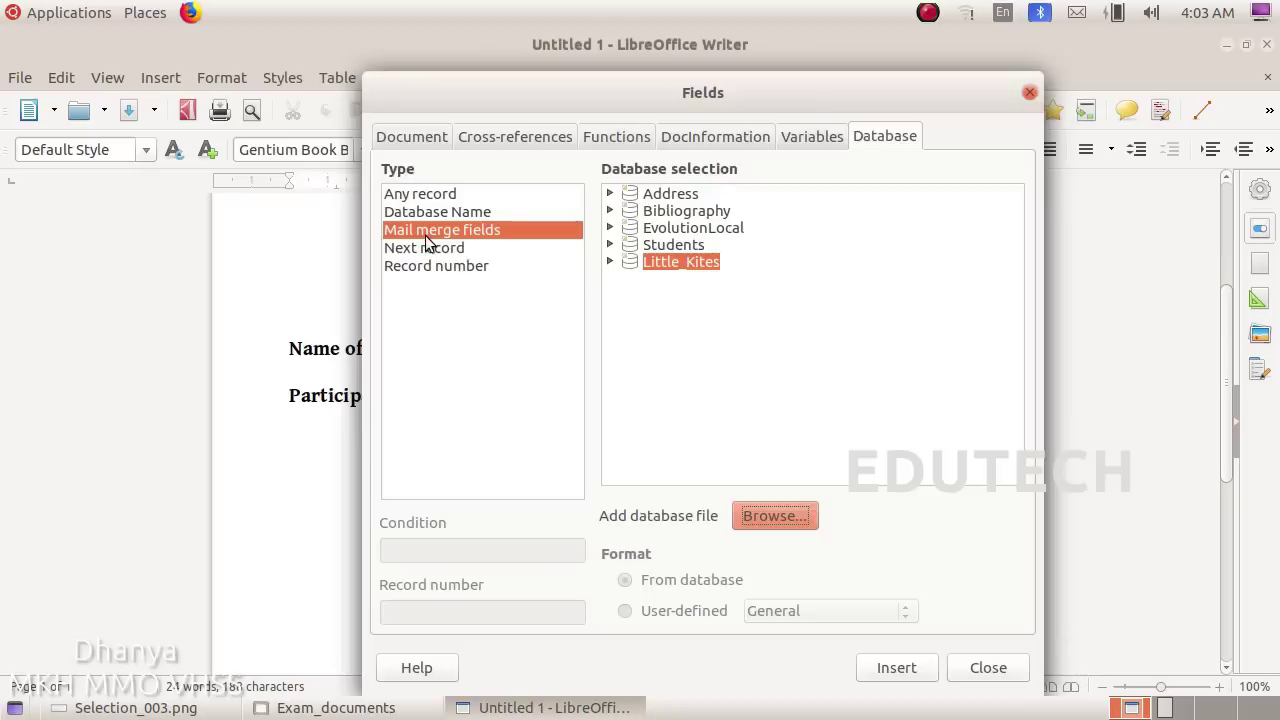
left_click(609, 263)
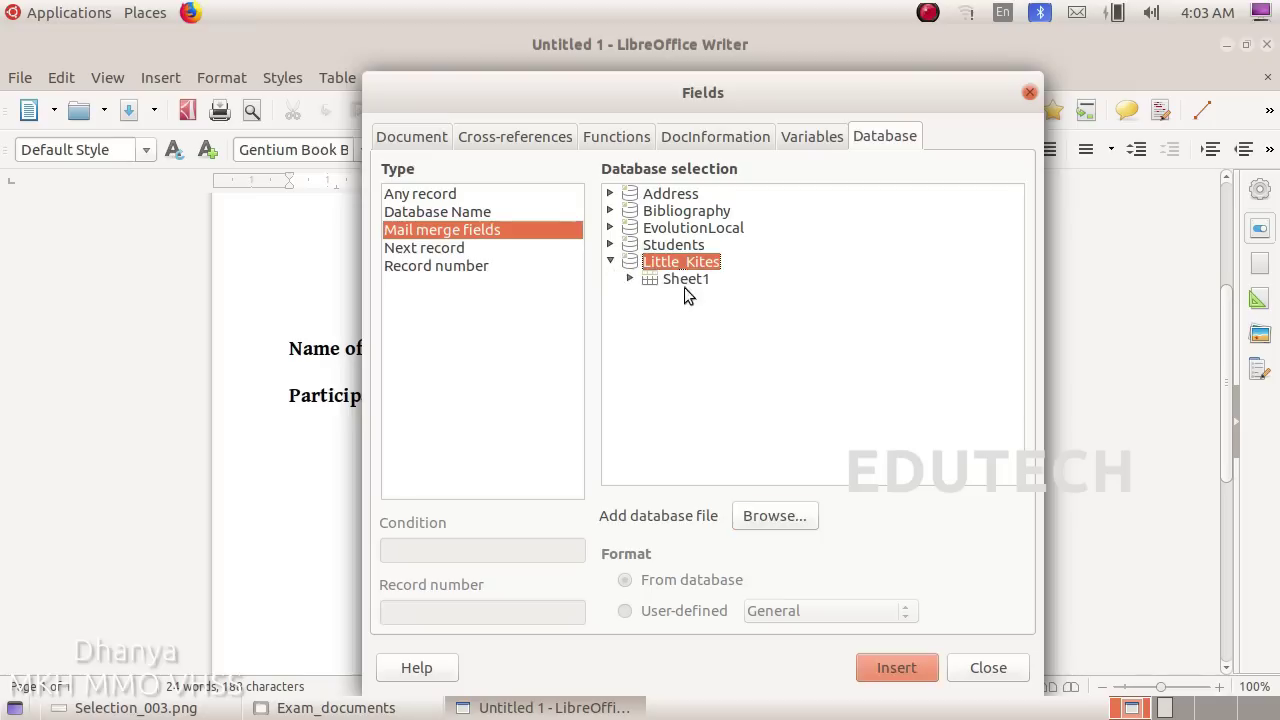
left_click(630, 278)
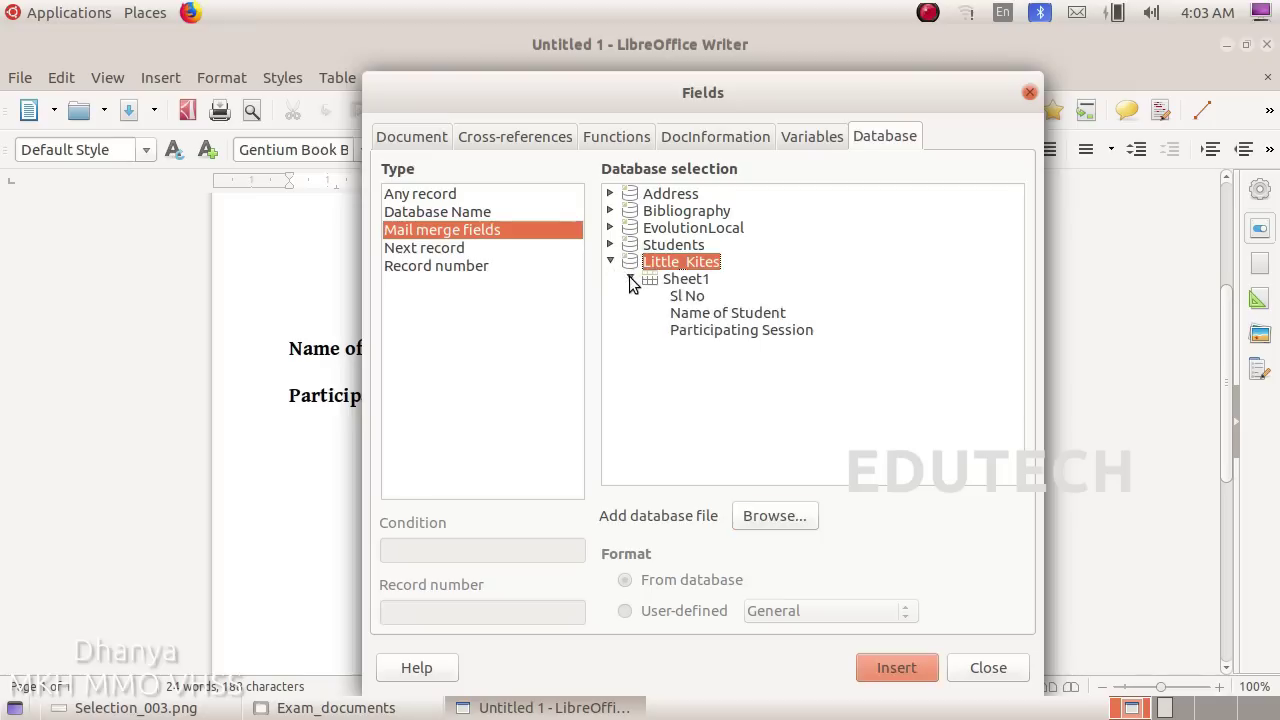
left_click_drag(703, 106, 993, 84)
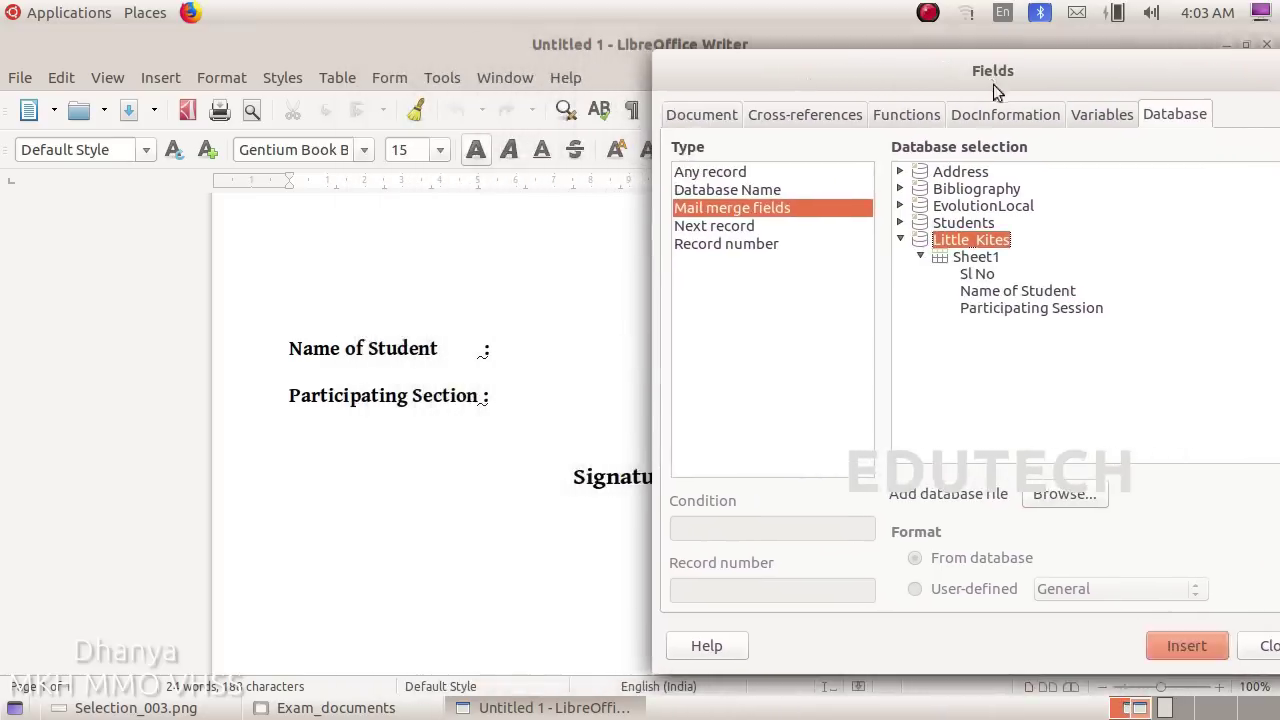
- Insert the Name of Student and Participating Session fields after their colons, then close Fields
left_click(514, 351)
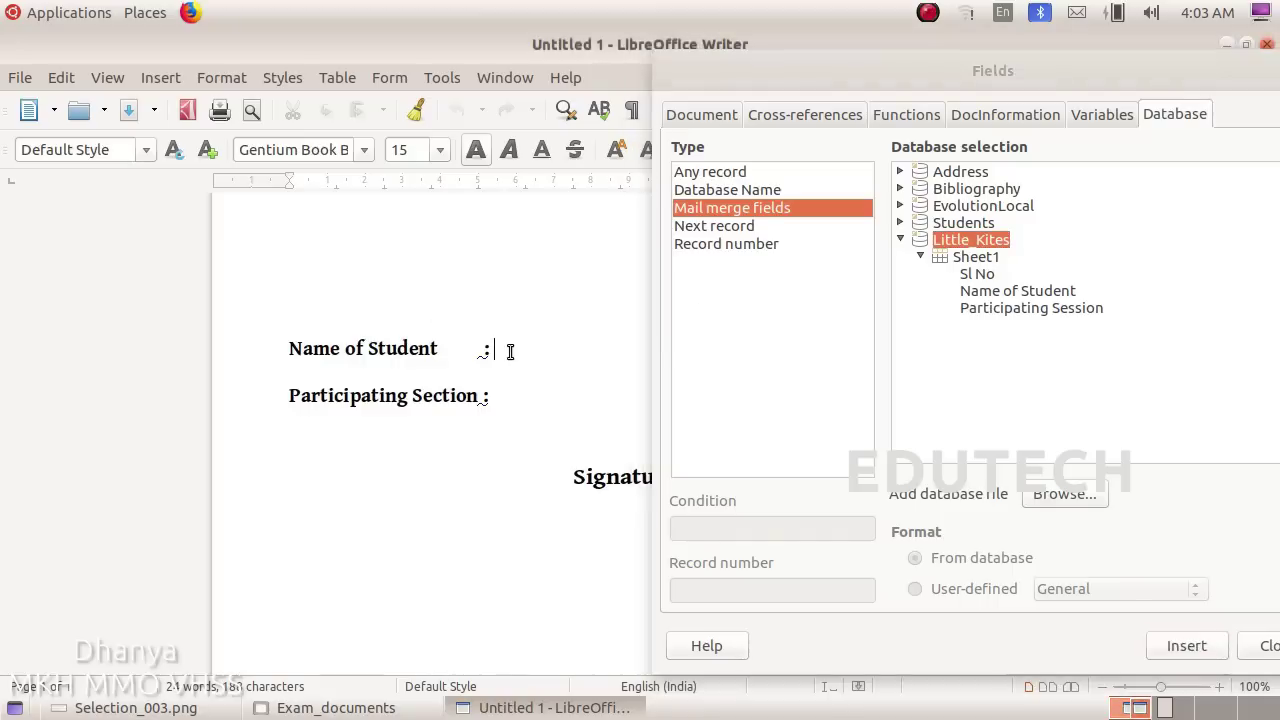
left_click(1063, 297)
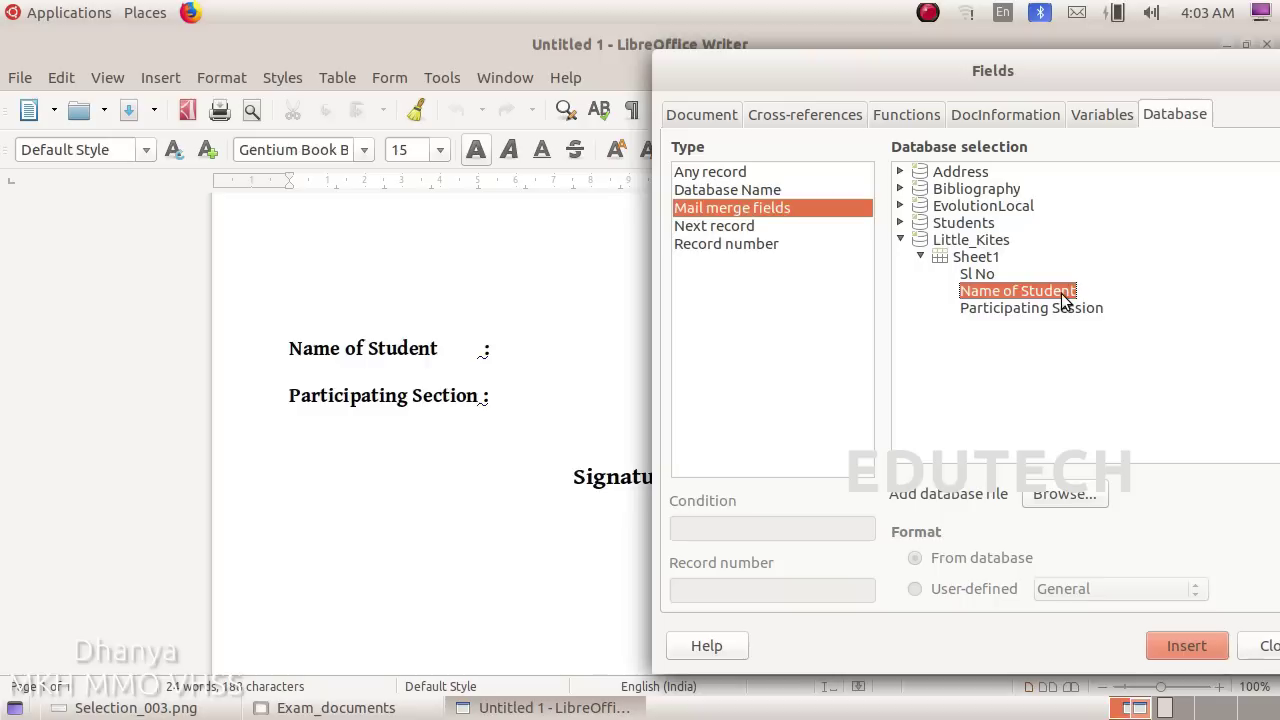
left_click(1181, 648)
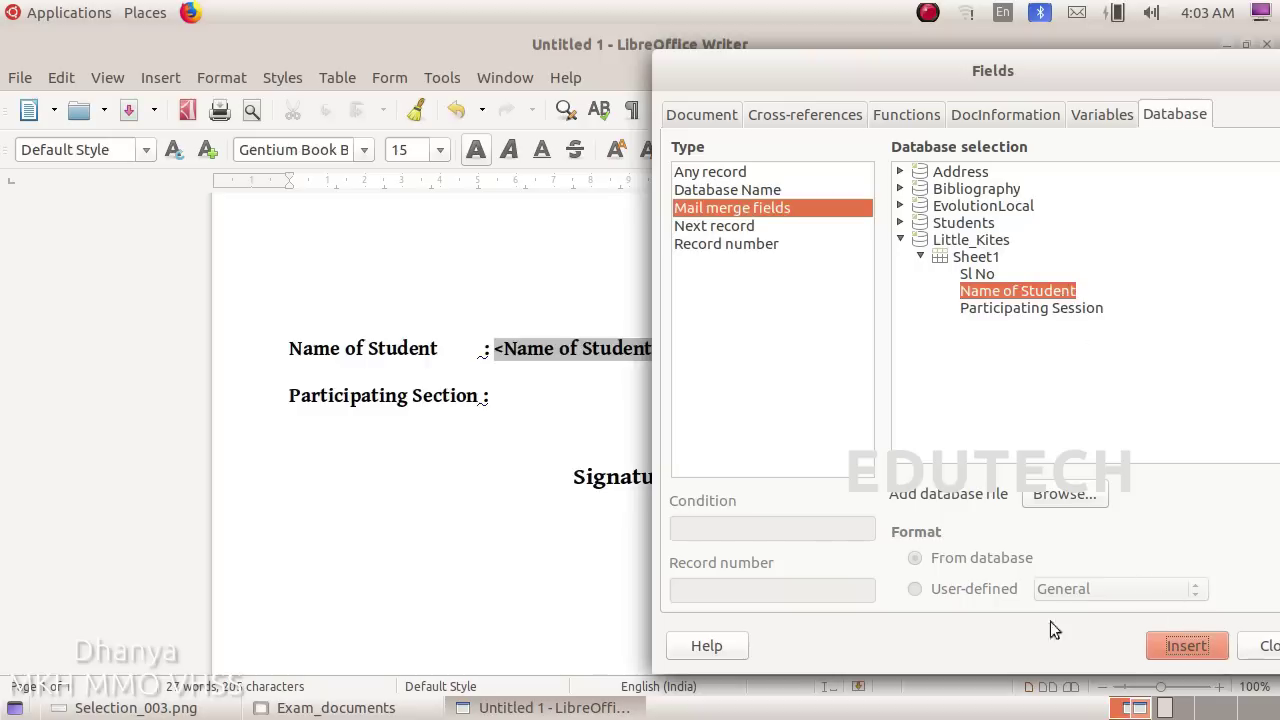
left_click(522, 407)
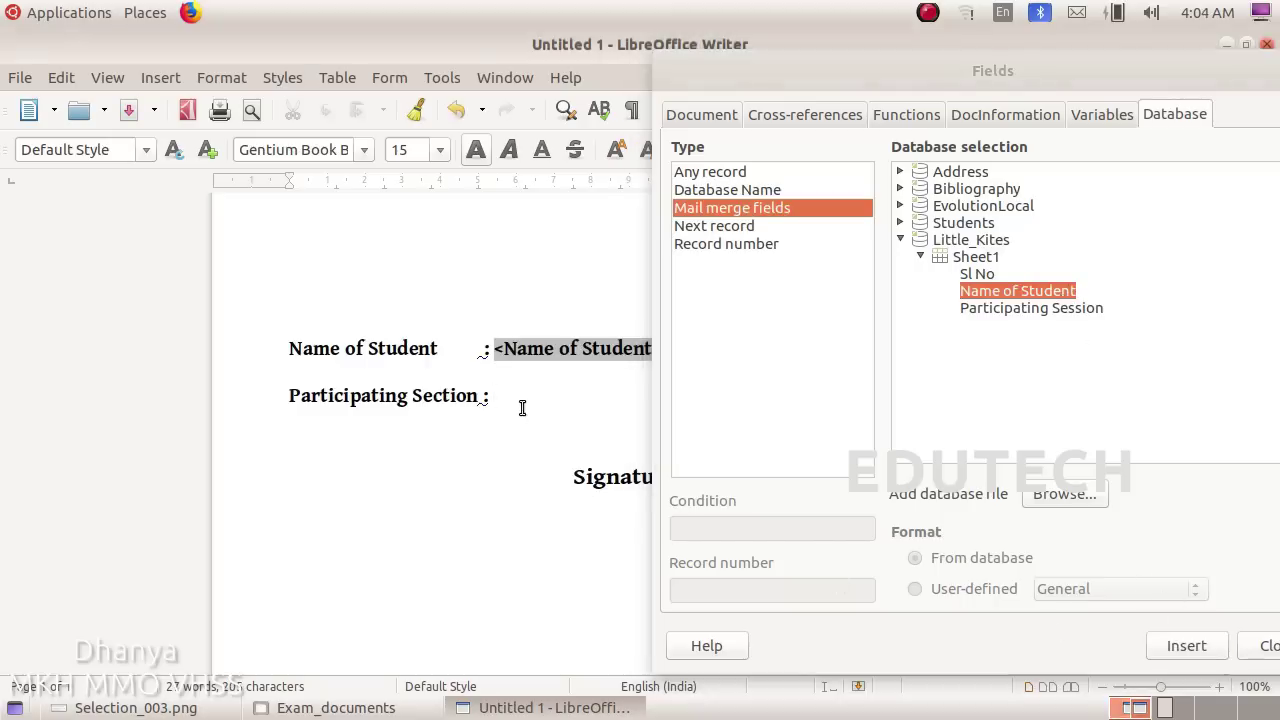
left_click(992, 306)
double_click(992, 306)
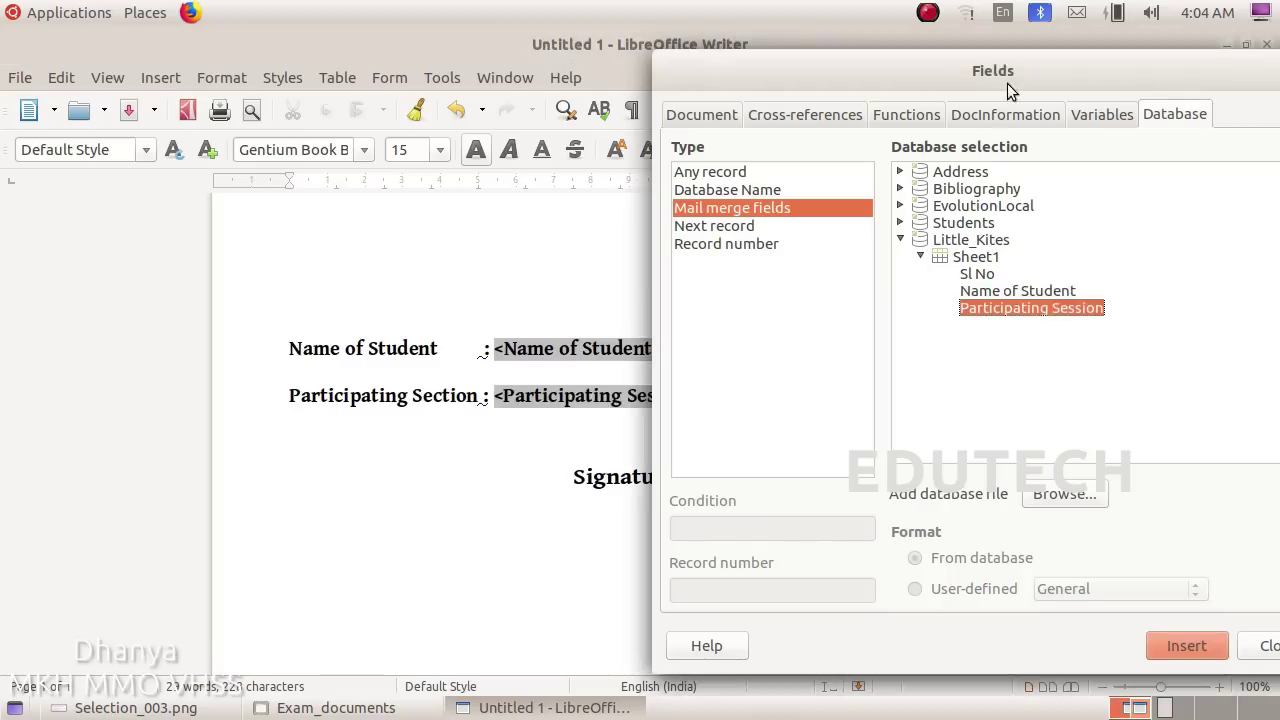
left_click_drag(1007, 83, 680, 78)
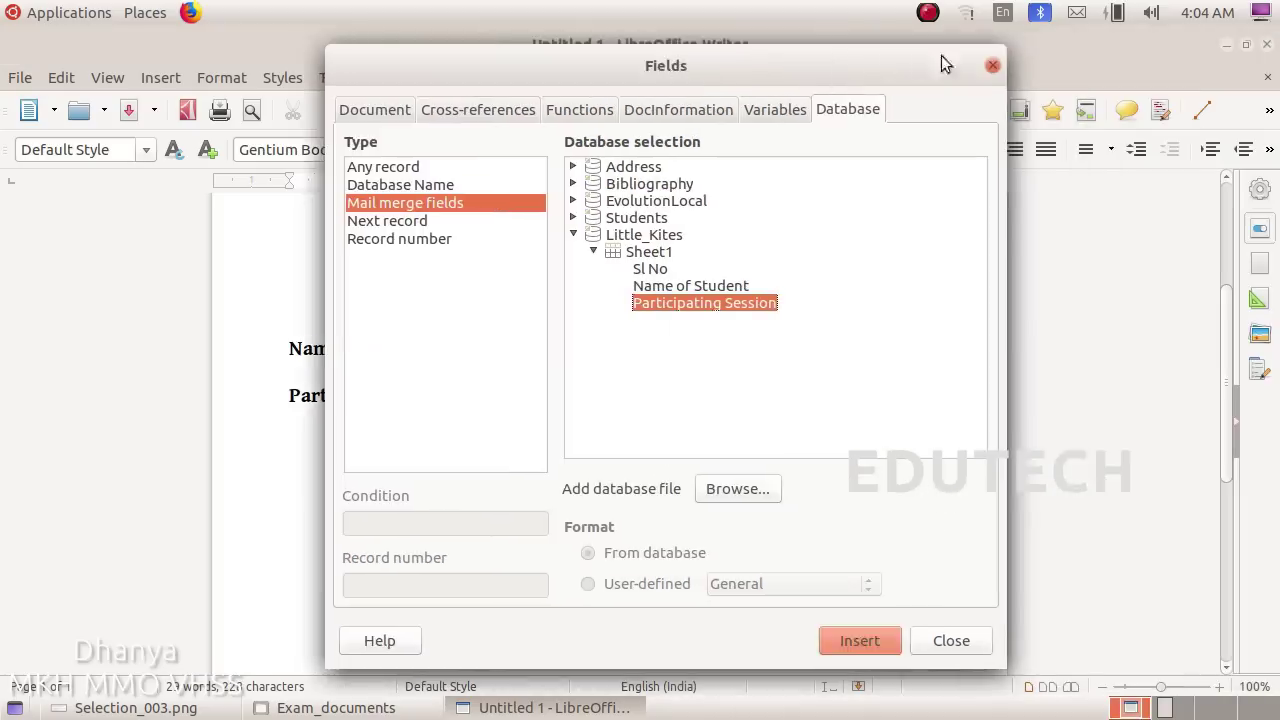
left_click(995, 66)
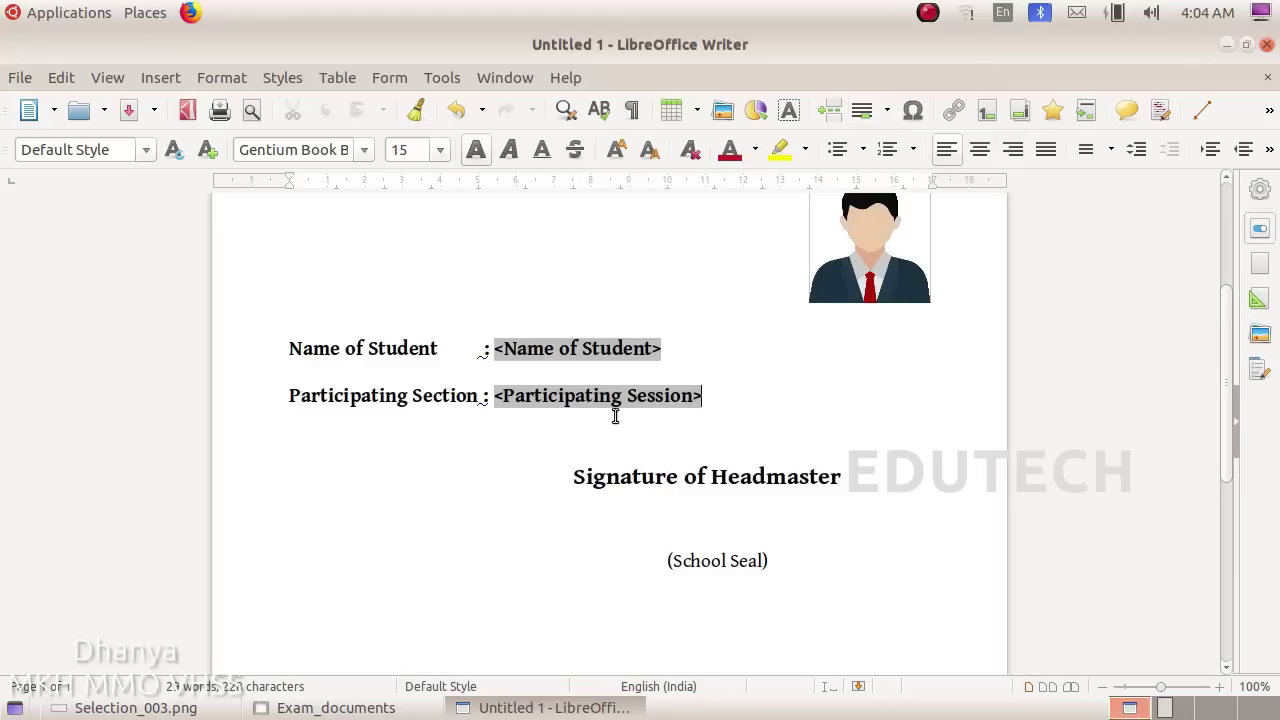
- Mail merge the ID cards to a file saved as 567976_2 in the Exam10 folder
left_click(22, 80)
left_click(167, 542)
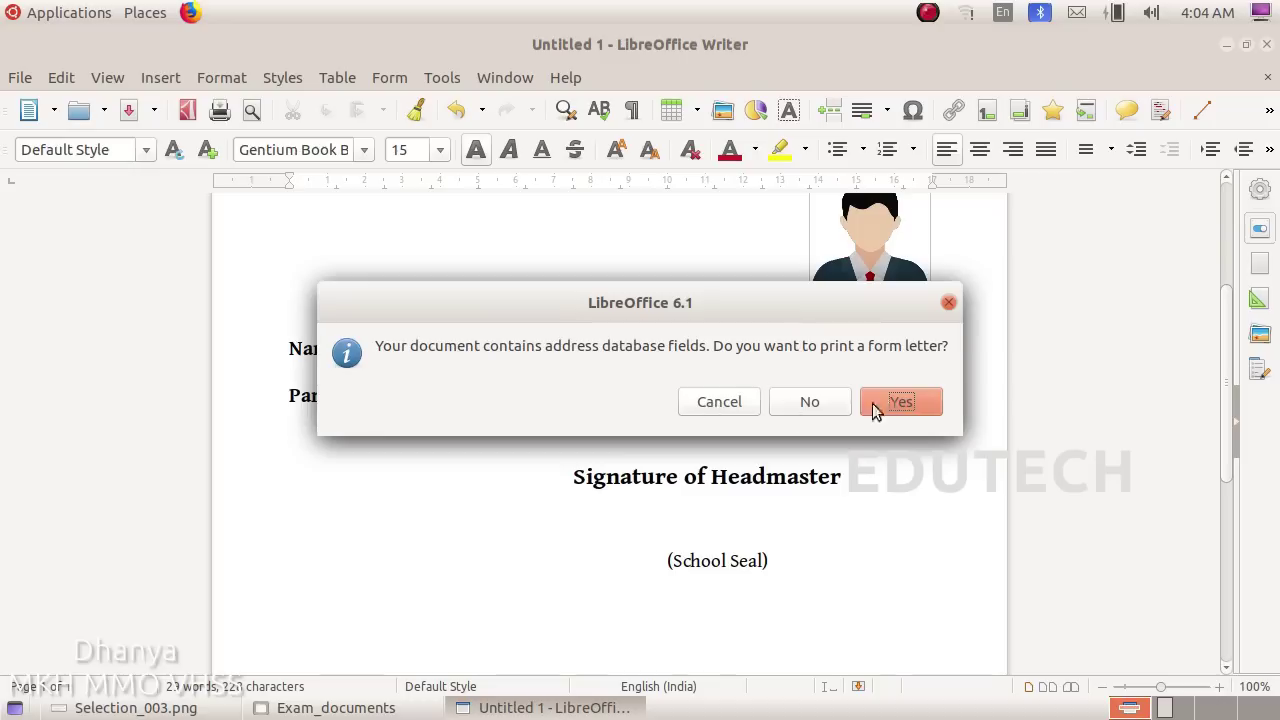
left_click(903, 402)
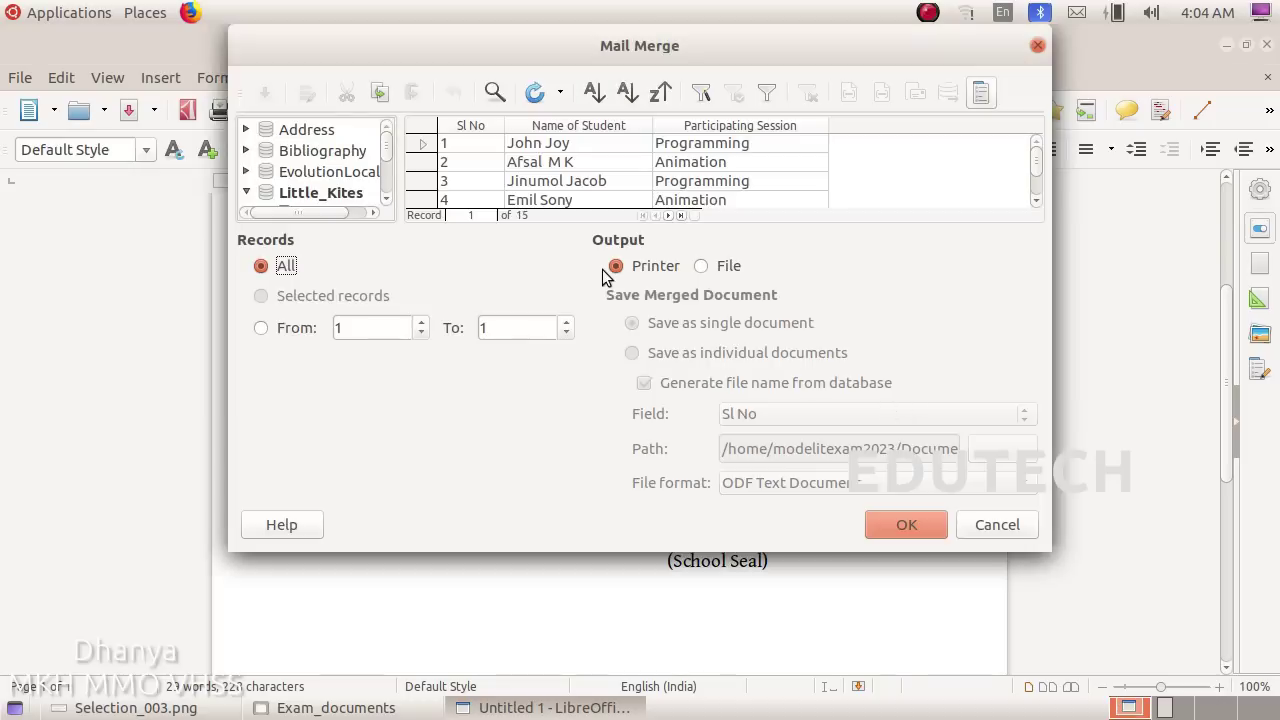
left_click(703, 267)
left_click(915, 516)
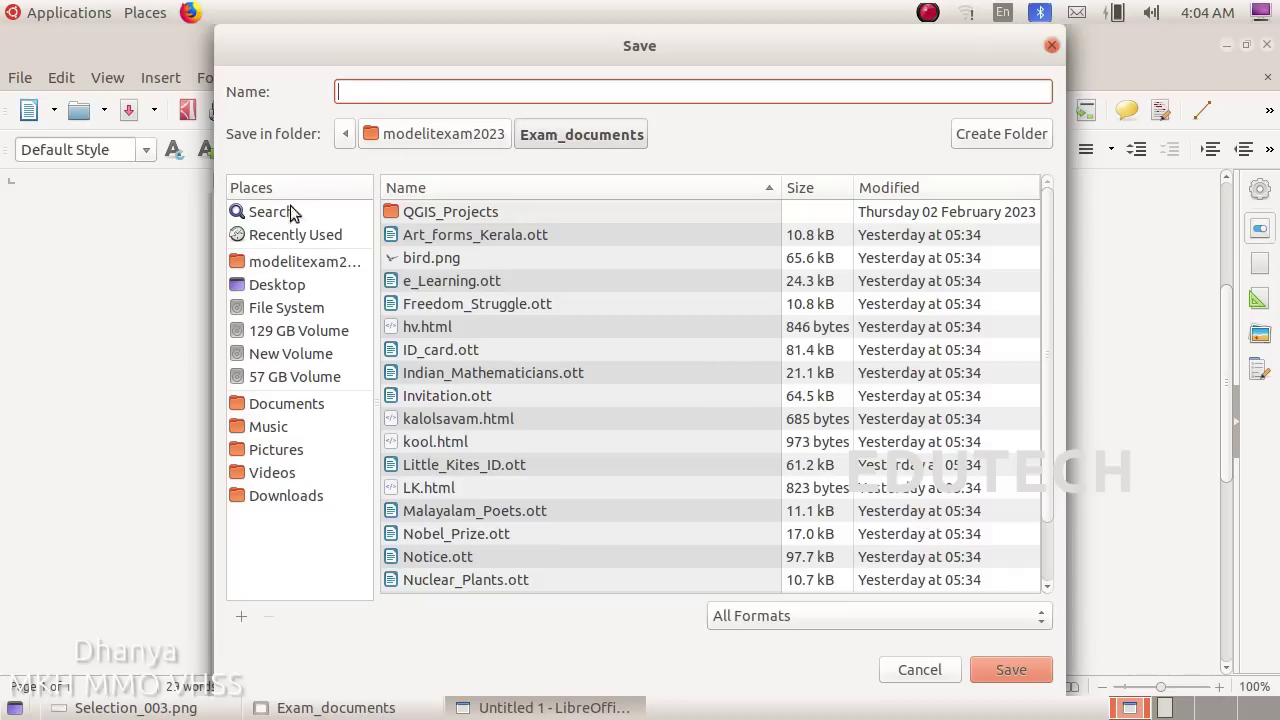
left_click(274, 263)
double_click(416, 280)
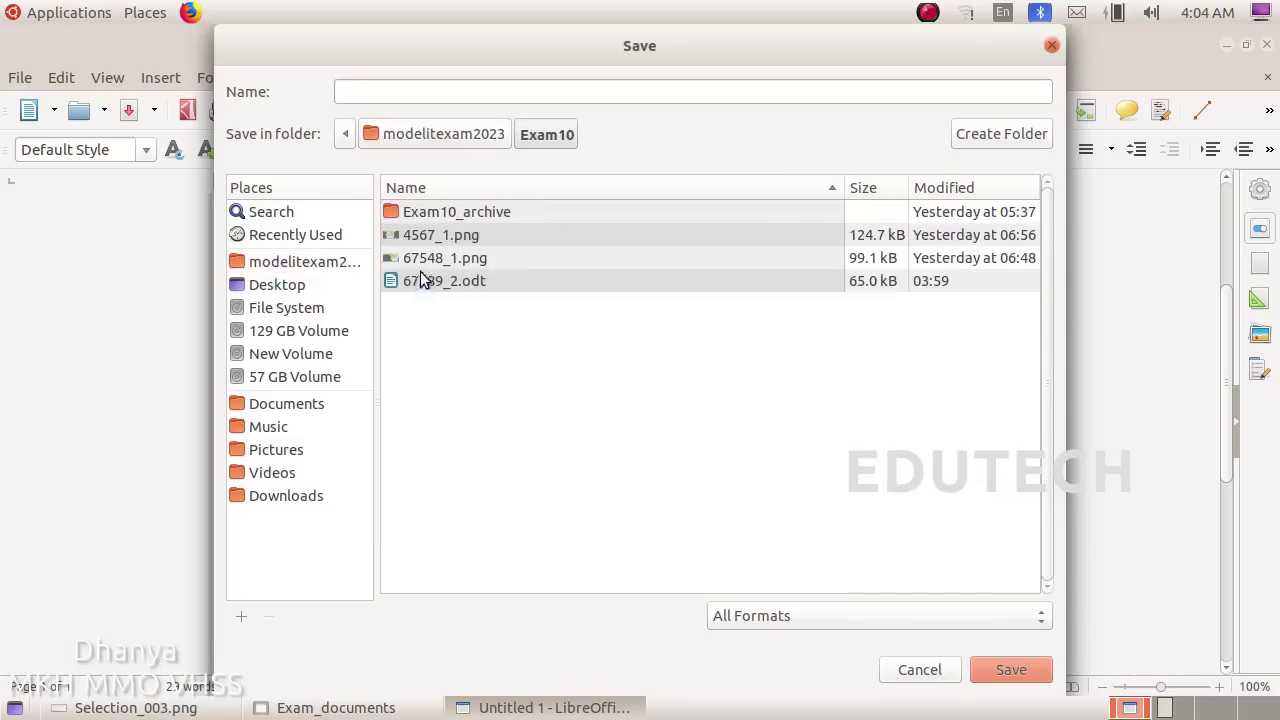
left_click(400, 88)
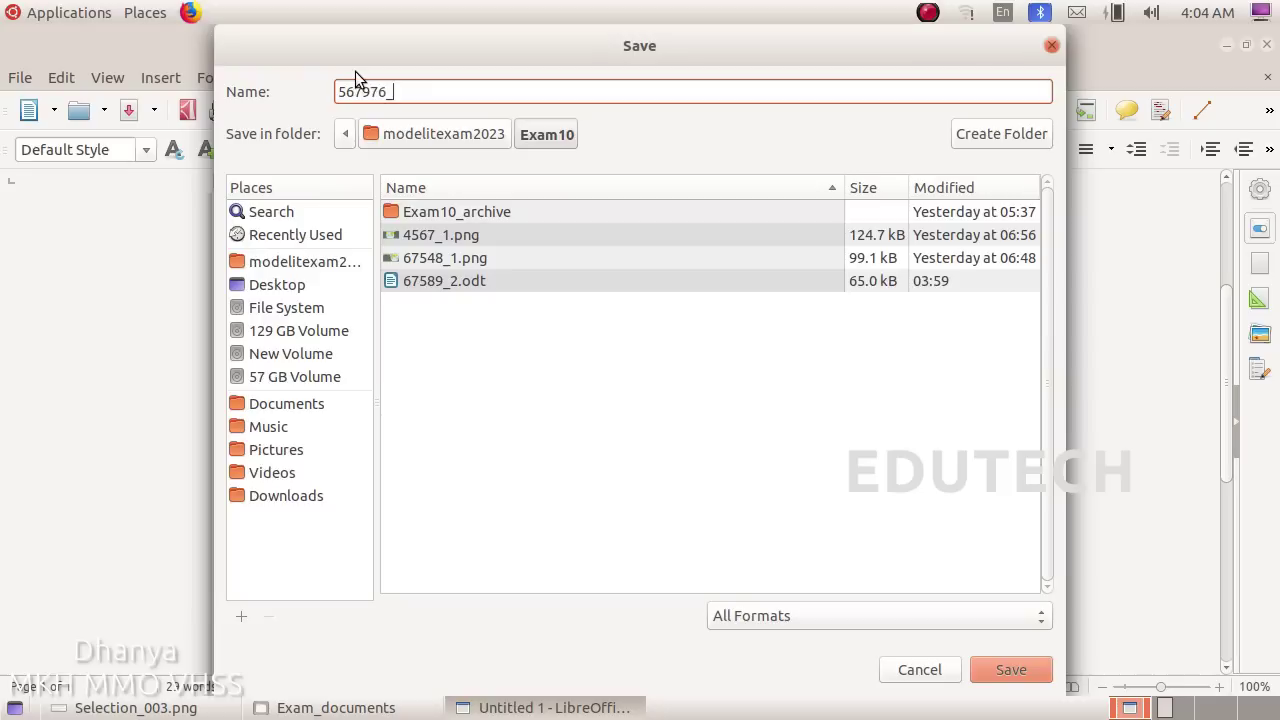
type("567976_2")
left_click(1015, 668)
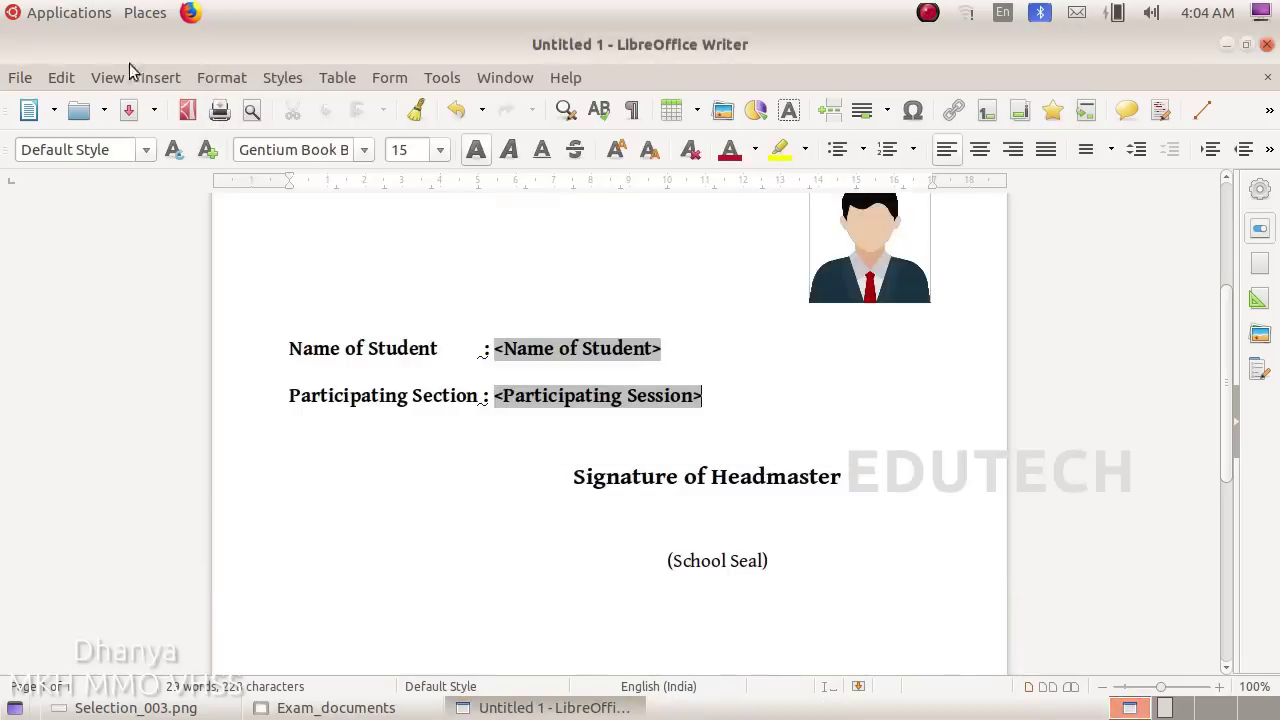
- Open Home > Exam10 in Files to confirm the merged document
left_click(145, 14)
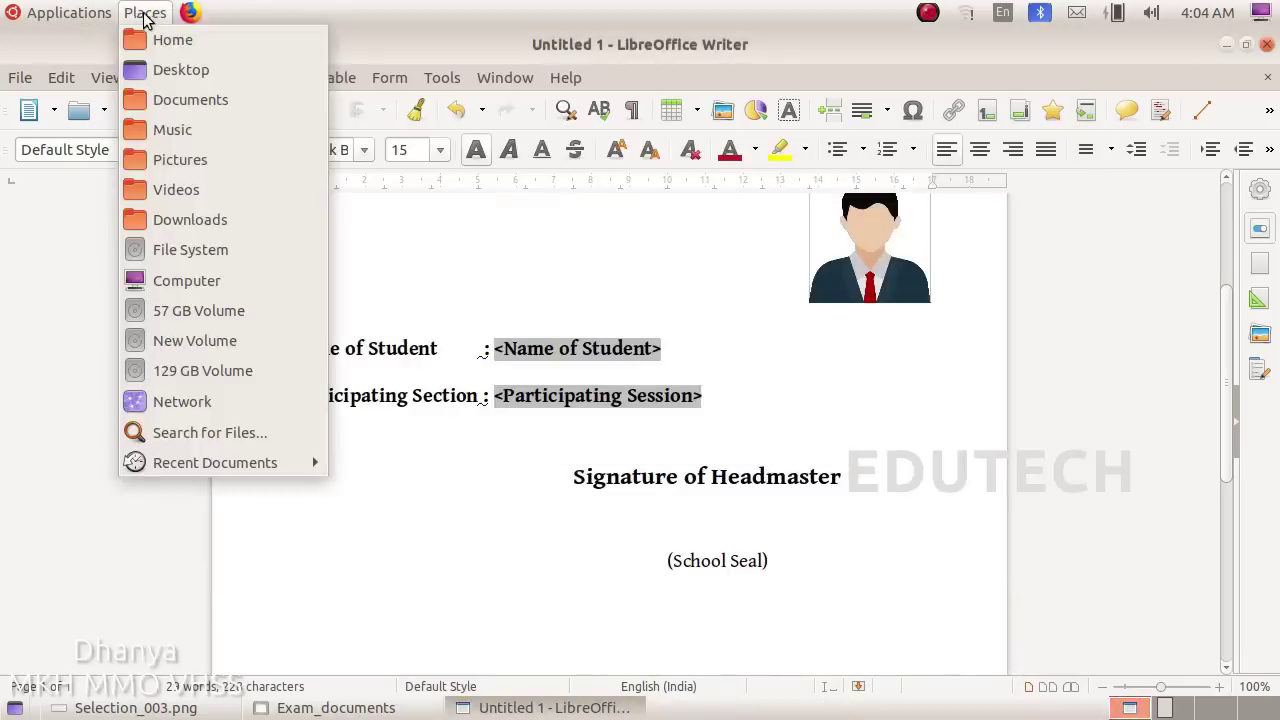
left_click(165, 39)
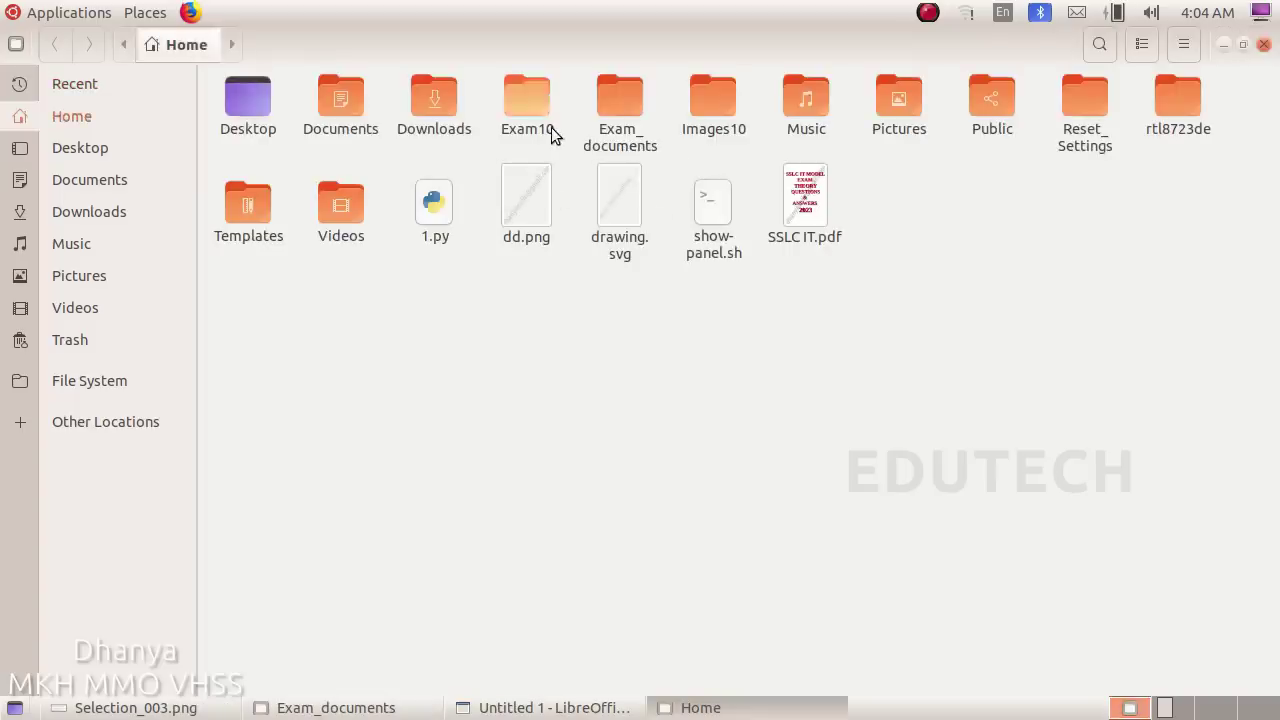
double_click(548, 127)
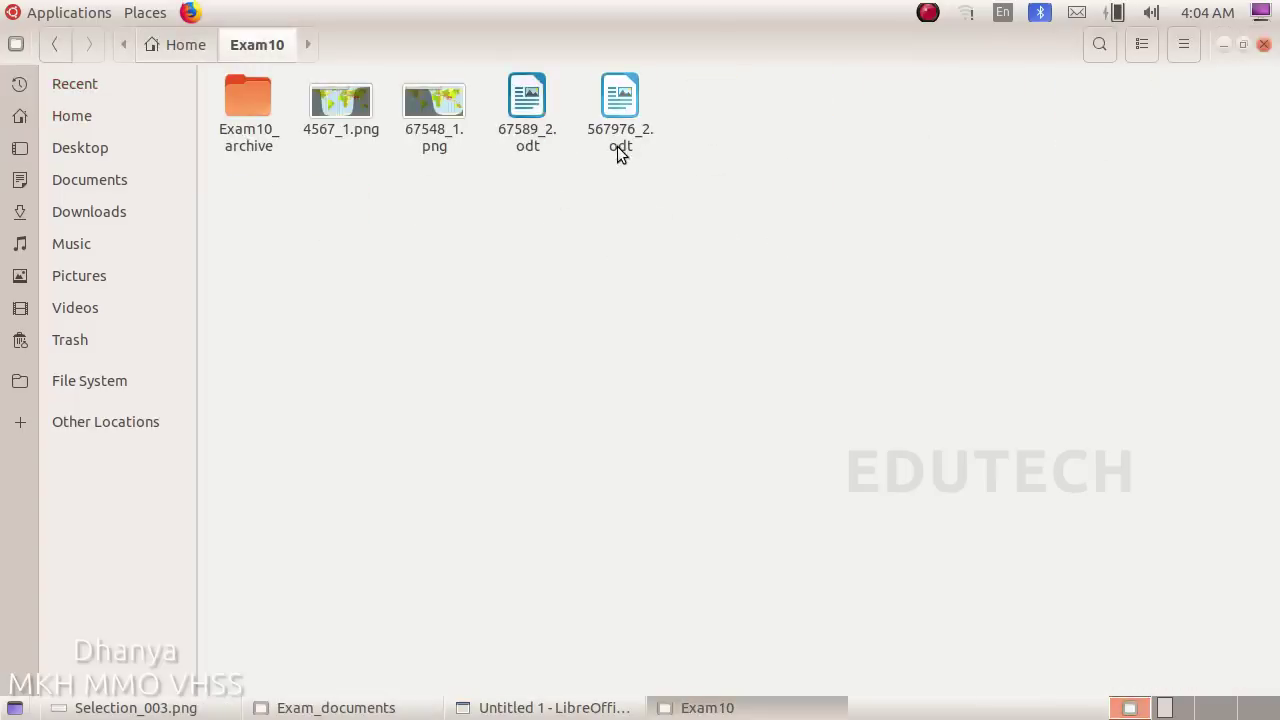
- Open 567976_2.odt and scroll through its pages of individual student ID cards
double_click(619, 145)
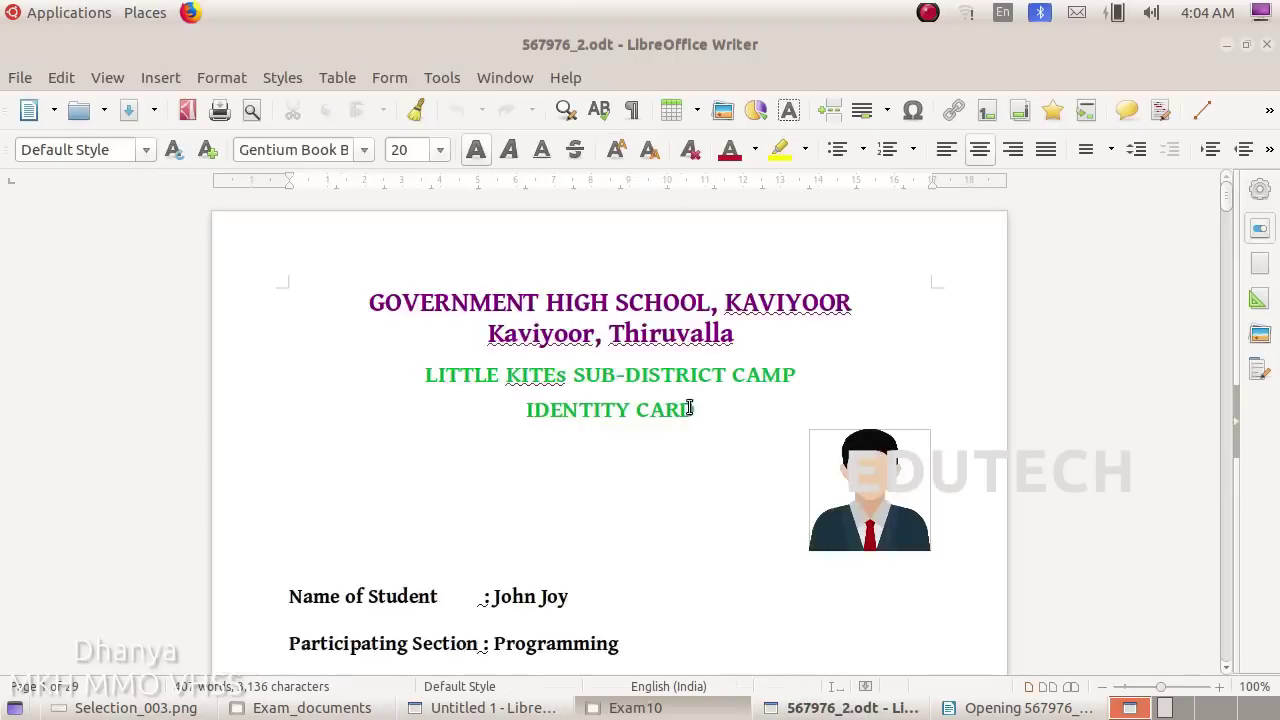
scroll(687, 410, "down", 5)
scroll(687, 398, "down", 15)
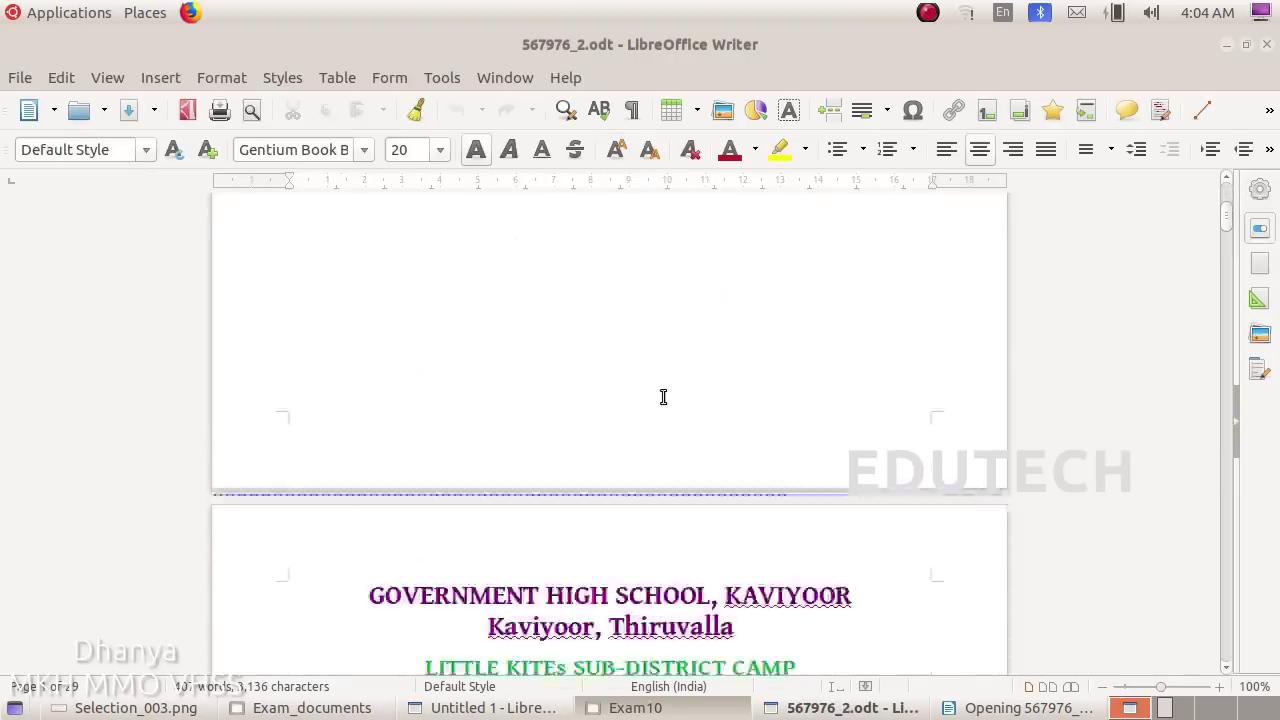
scroll(677, 489, "down", 15)
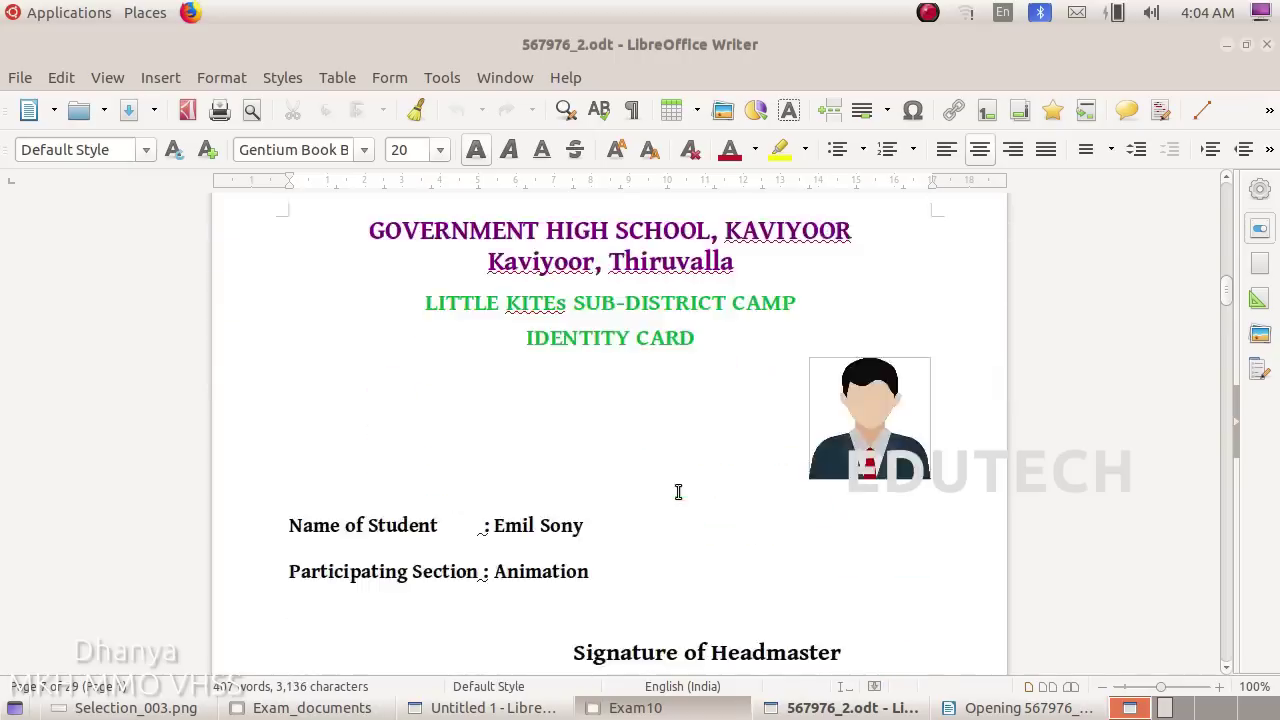
scroll(677, 491, "down", 10)
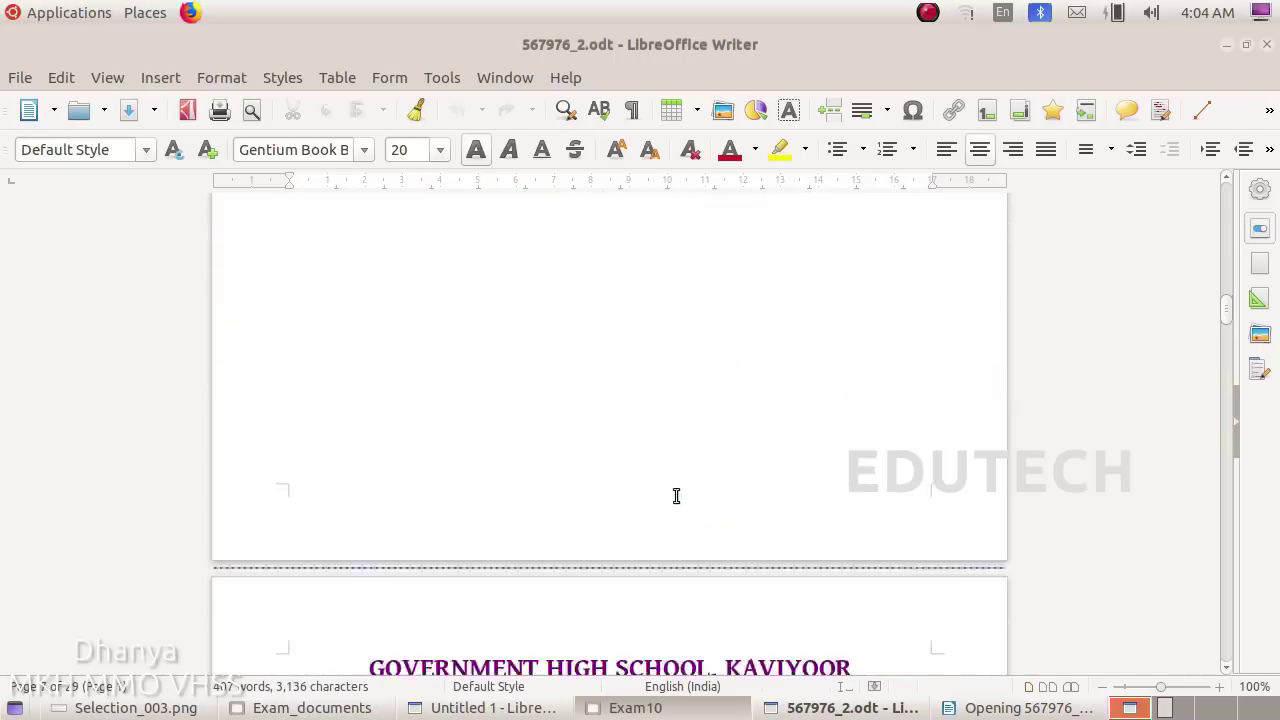